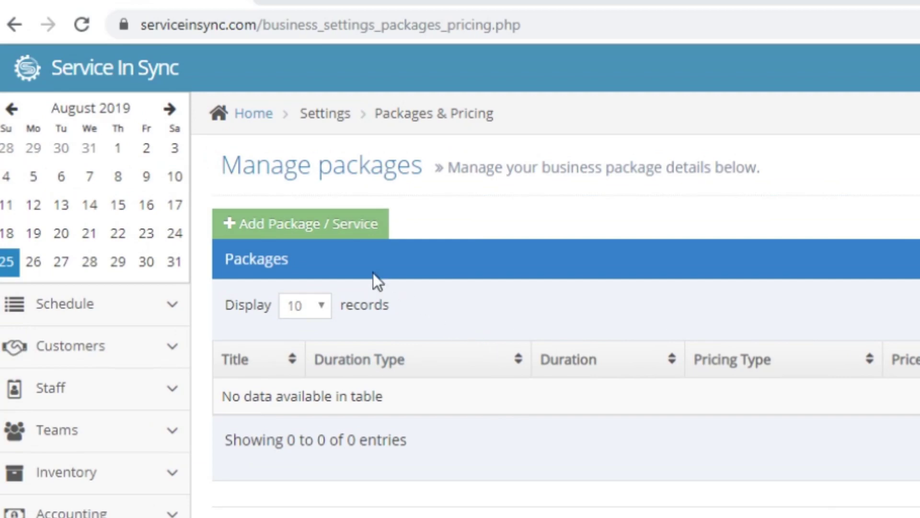
Start a new package and title it "Air Conditioning Tune UP".
click(317, 233)
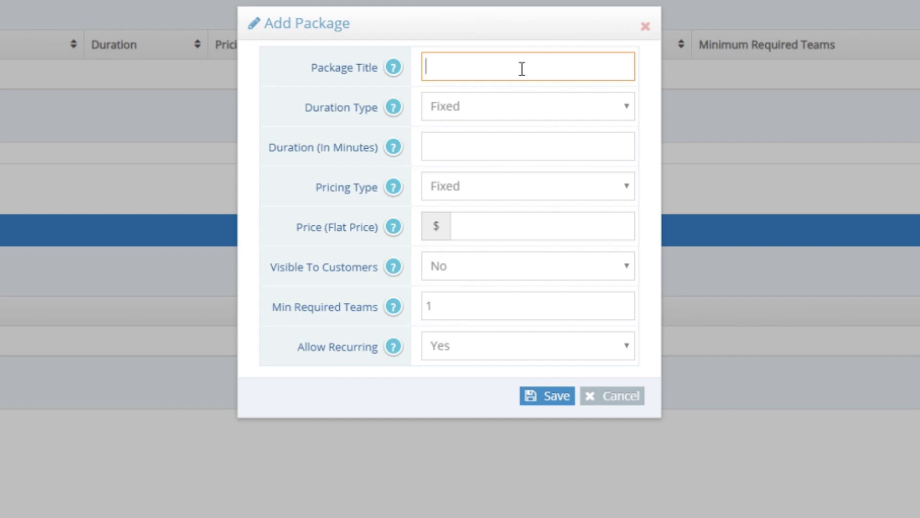
mouse_move(396, 72)
text(Air Conditioni)
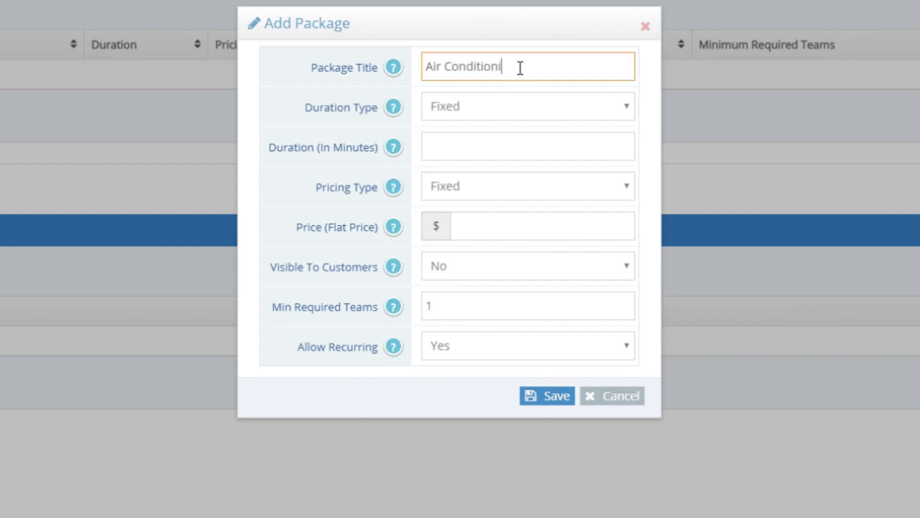
text(ng Tune UP)
Choose the Fixed duration type for the package and set its duration to 90 minutes.
click(540, 113)
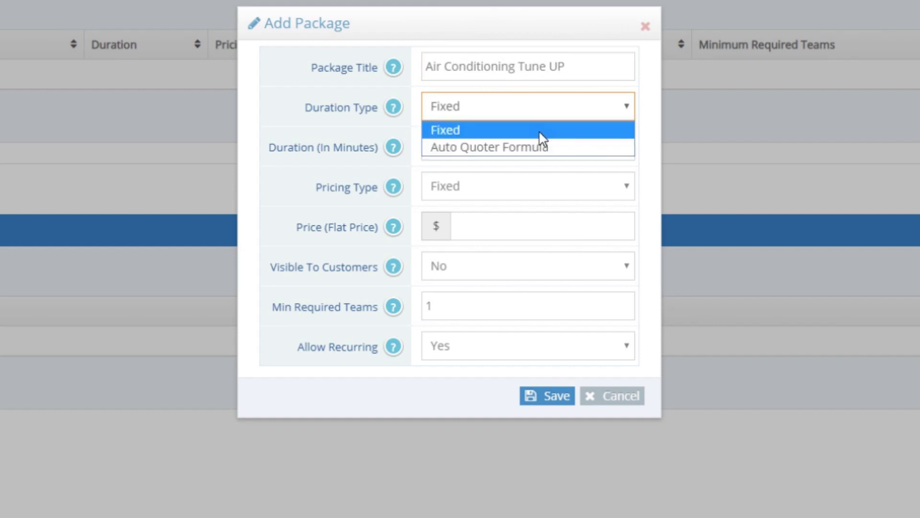
click(539, 130)
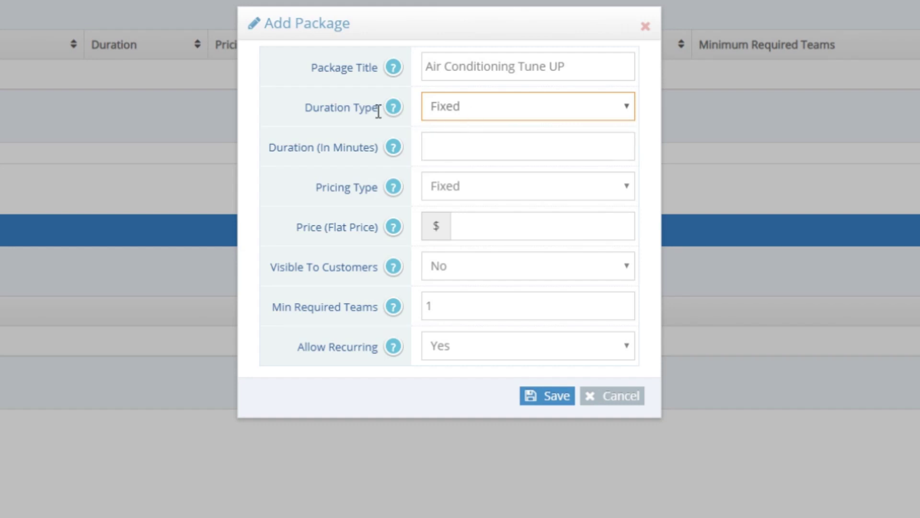
mouse_move(395, 112)
click(488, 150)
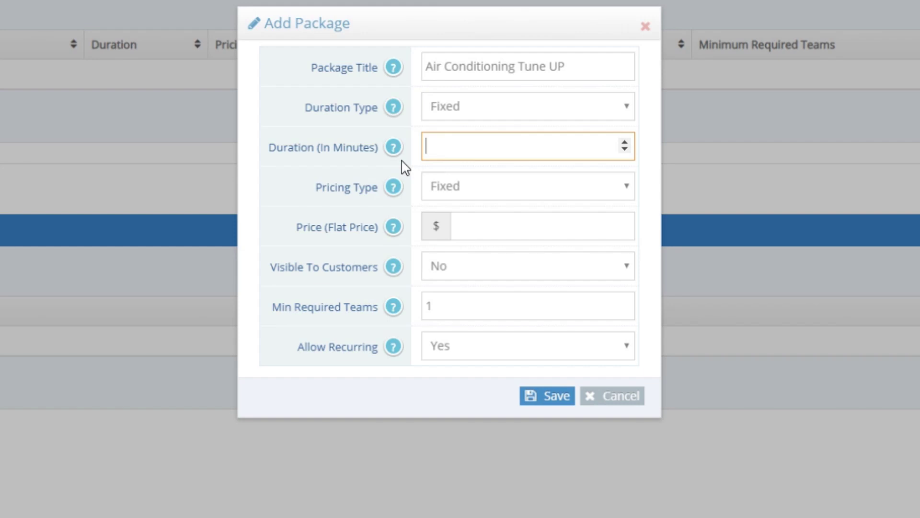
mouse_move(397, 152)
text(90)
Review the pricing type help and choose Fixed as the package's pricing type.
mouse_move(402, 194)
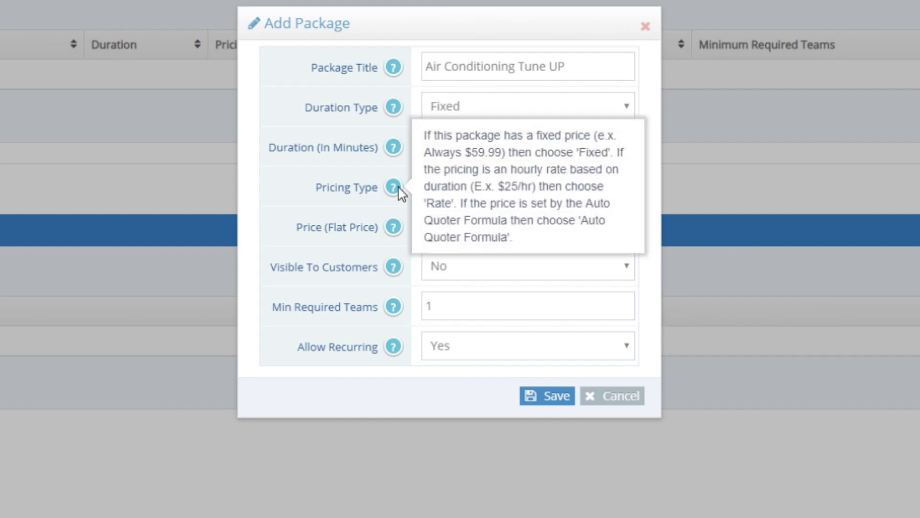
click(484, 190)
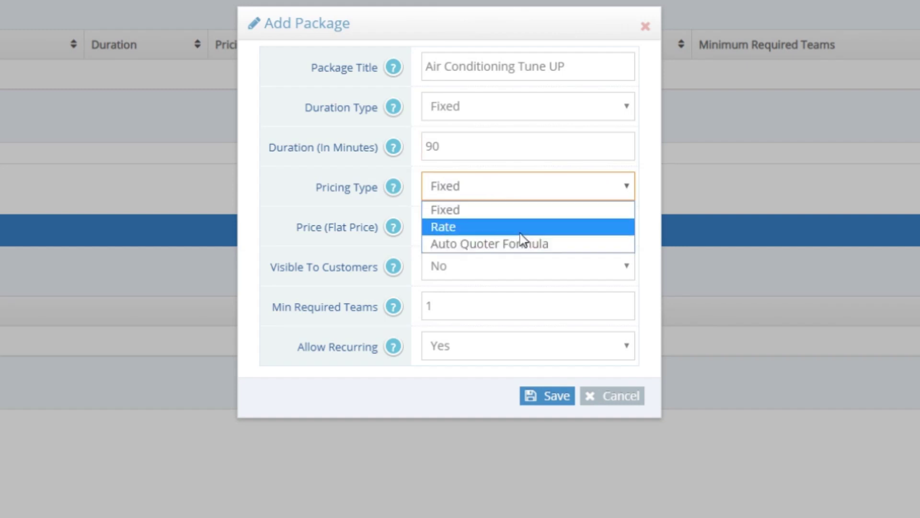
click(518, 211)
Try the Rate pricing type for the package, and return it to Fixed.
mouse_move(402, 194)
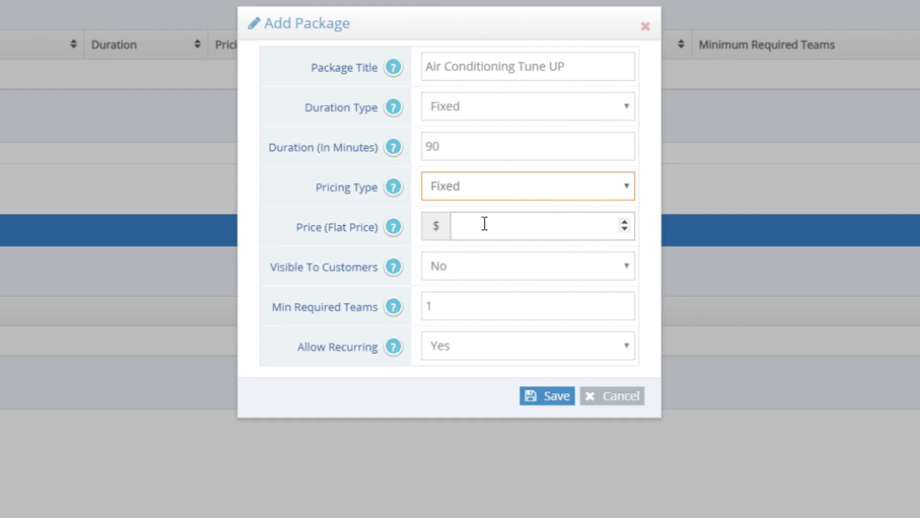
click(487, 195)
click(487, 225)
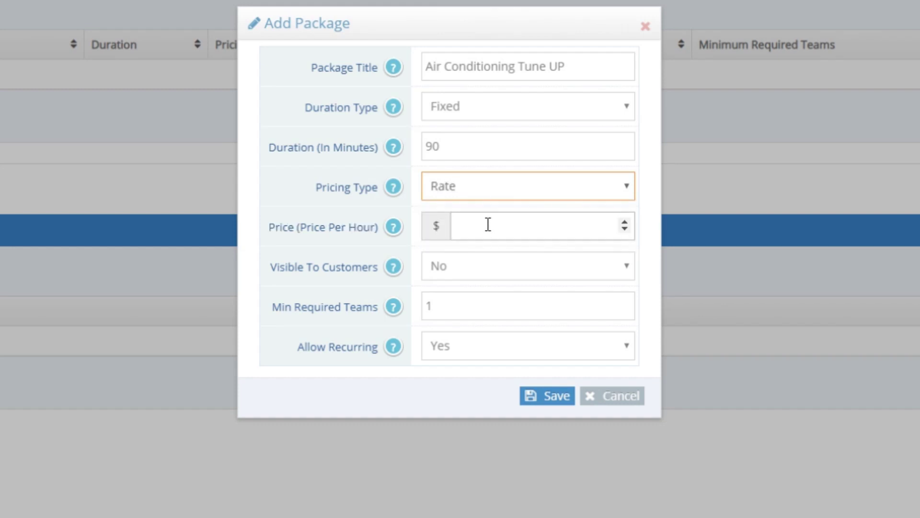
click(485, 202)
click(485, 211)
click(502, 226)
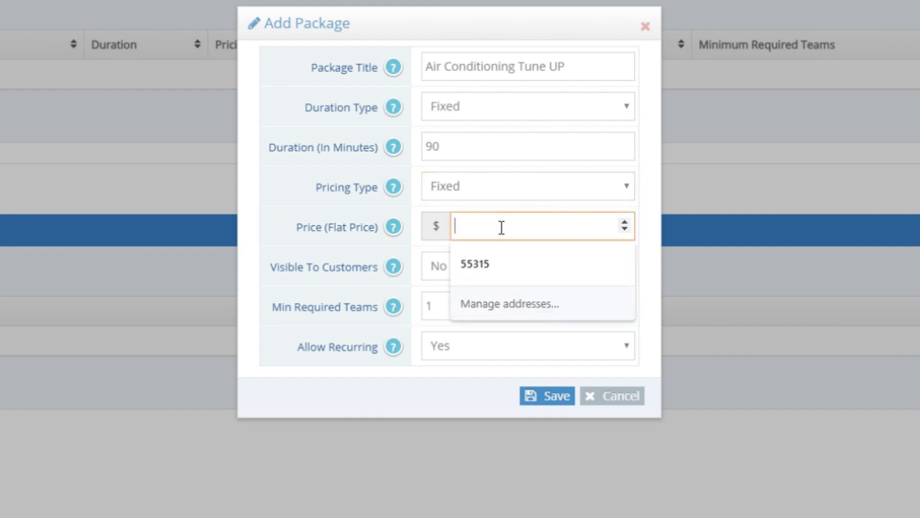
click(505, 210)
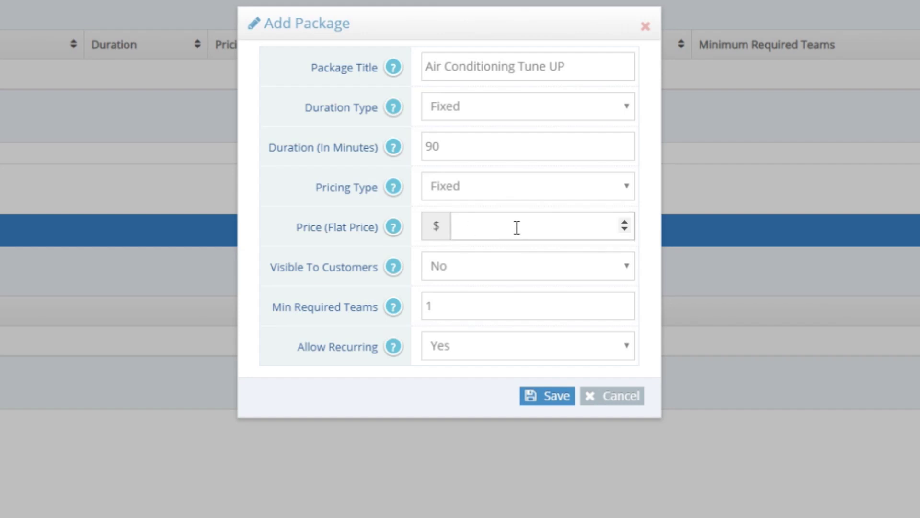
Set the flat price to $69.99 and make the package visible to customers.
click(481, 226)
text(69.99)
click(522, 273)
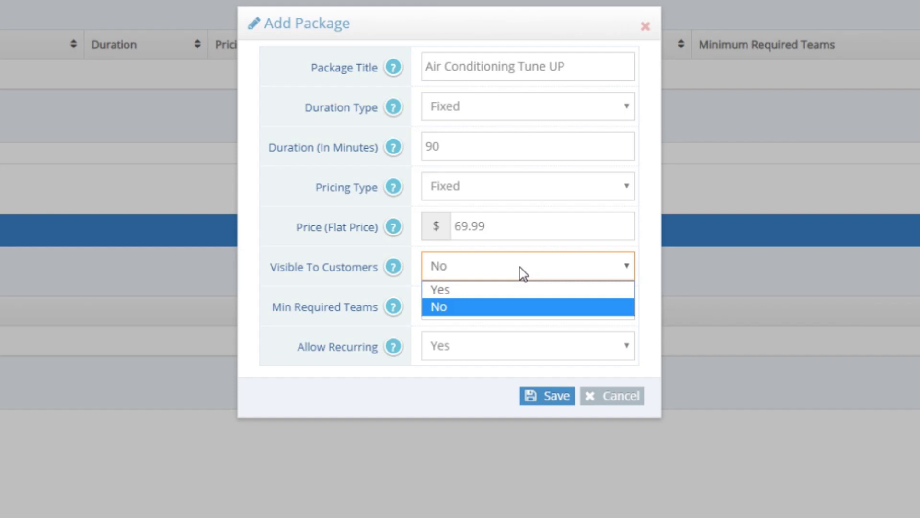
click(506, 291)
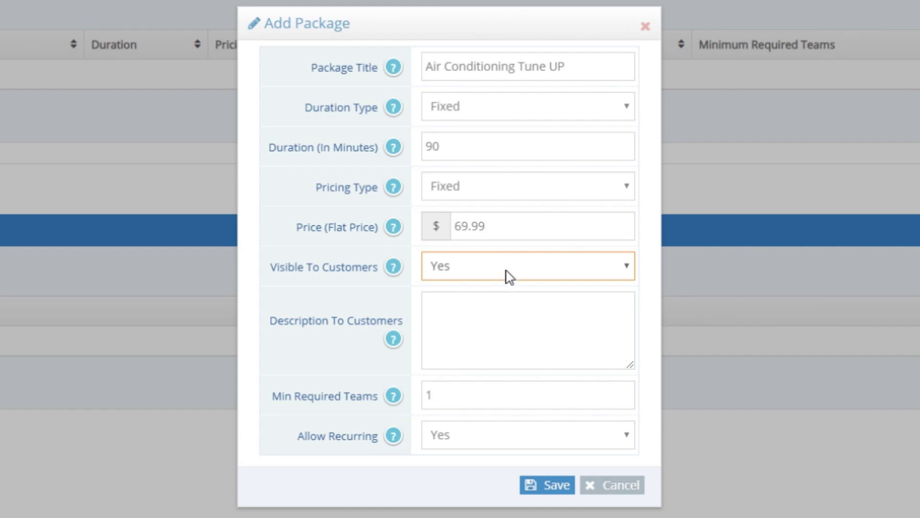
Enter a customer description starting "Save money on your energy bill", about extending air conditioner life and ending "designed to save you money in the long run.".
click(474, 314)
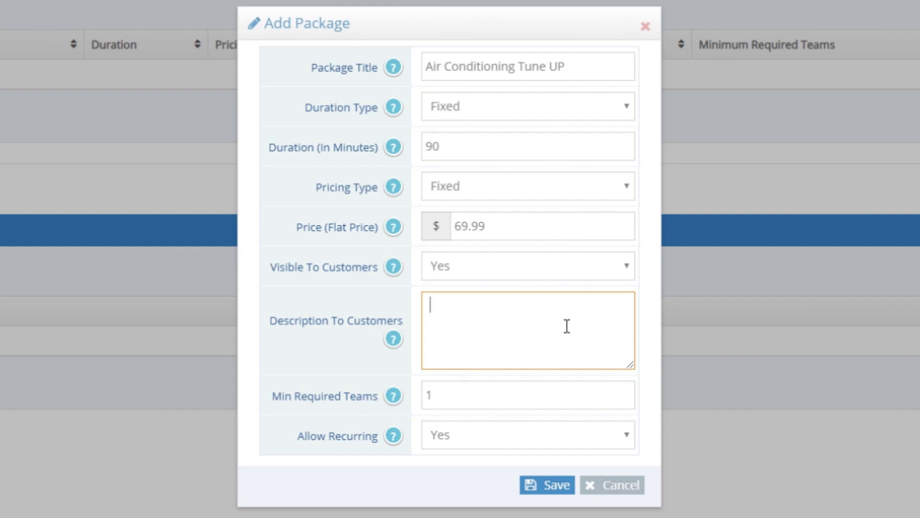
text(Save money on your energy bi)
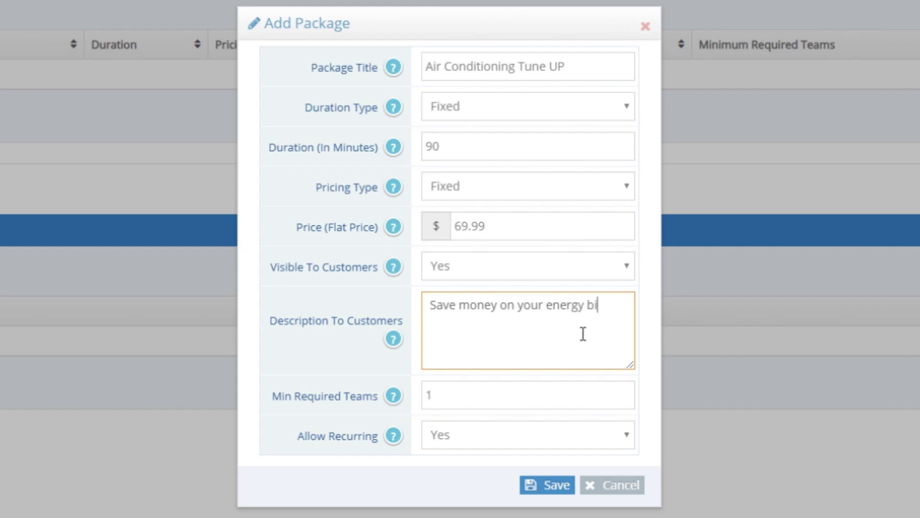
text(ll and improve the life of your air conditi)
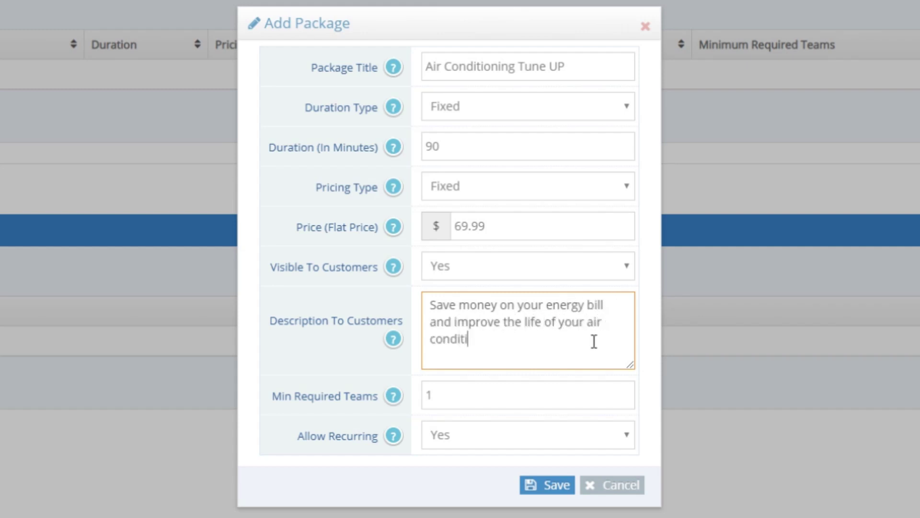
text(oner by keeping it maintained and running )
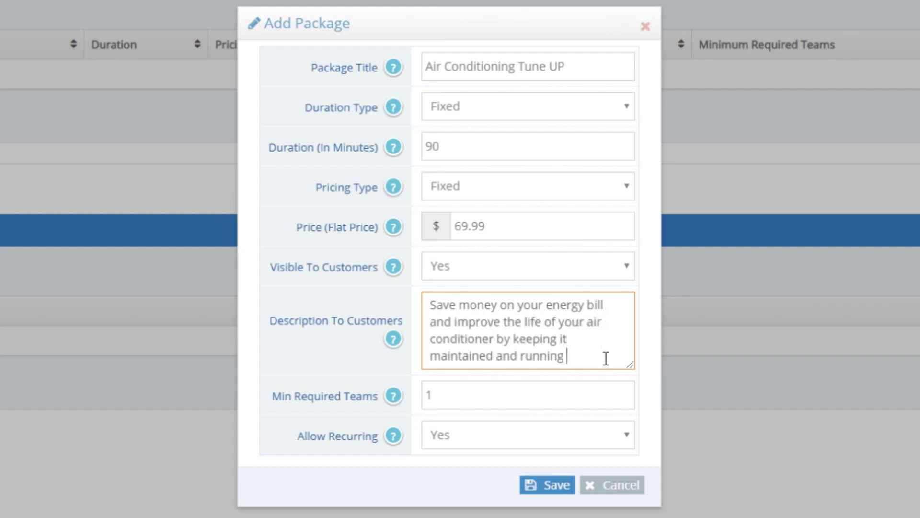
text(optimally. Our air conditioning tune up pa)
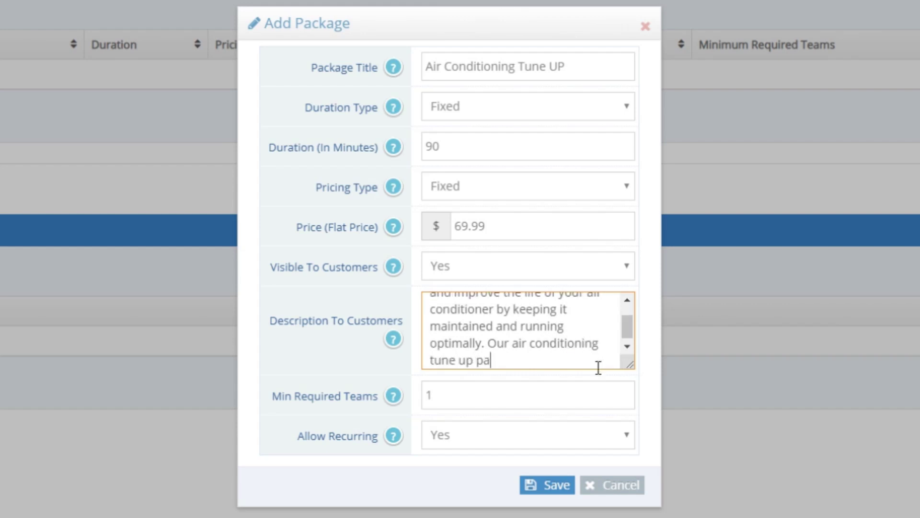
text(ckage is designed to save you money in the long run.)
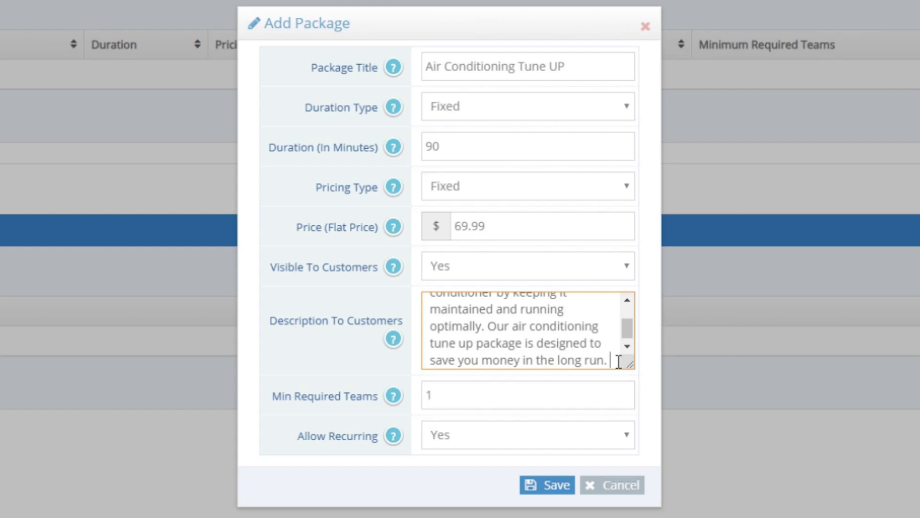
Try a minimum of 2 required teams, and set the value back to 1.
click(536, 389)
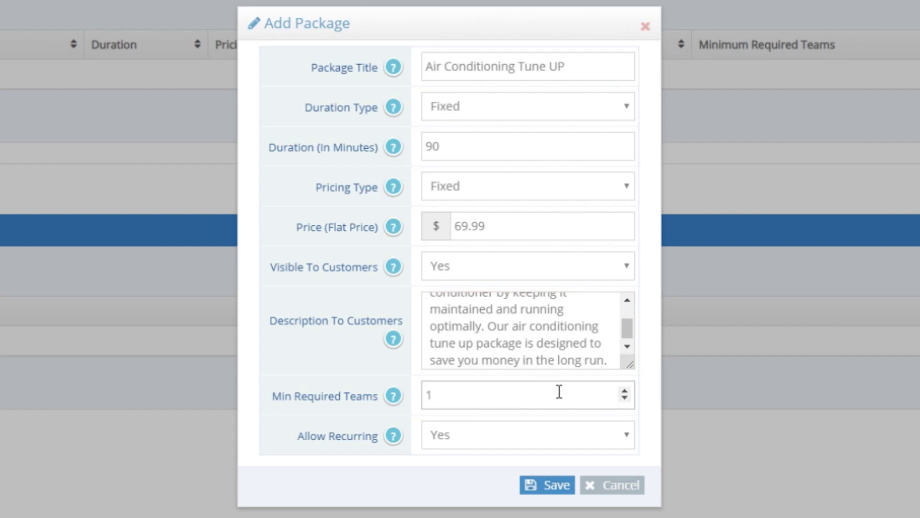
click(559, 391)
mouse_move(395, 397)
drag(486, 397, 425, 395)
text(2)
click(625, 391)
click(625, 399)
click(625, 399)
Choose Yes for allowing recurring bookings and save the air conditioning package.
click(513, 432)
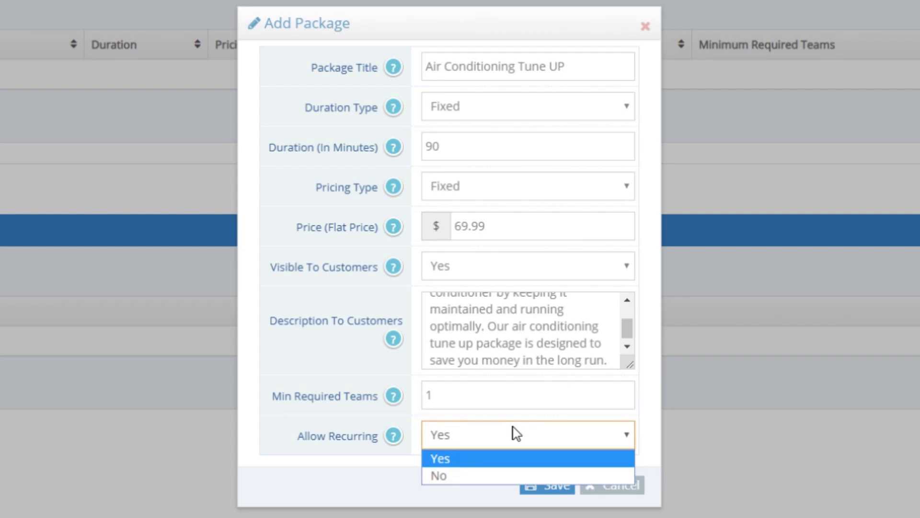
click(512, 462)
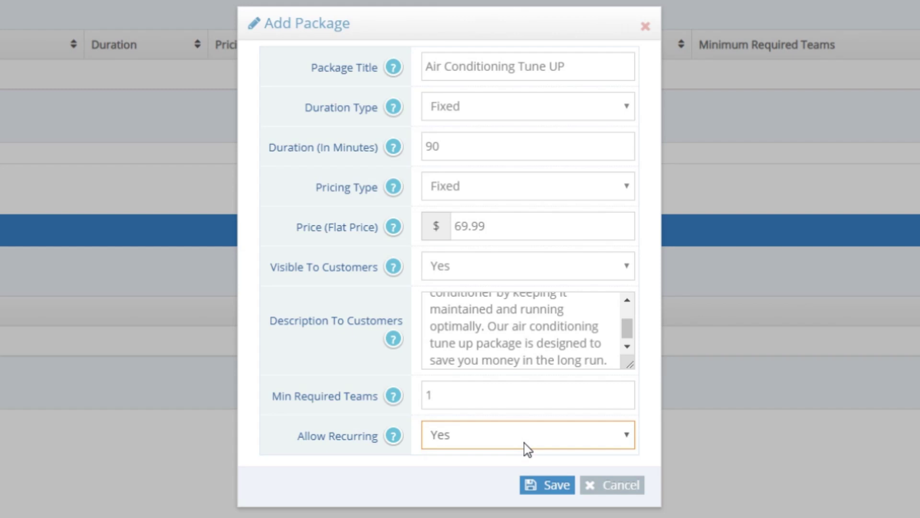
click(540, 463)
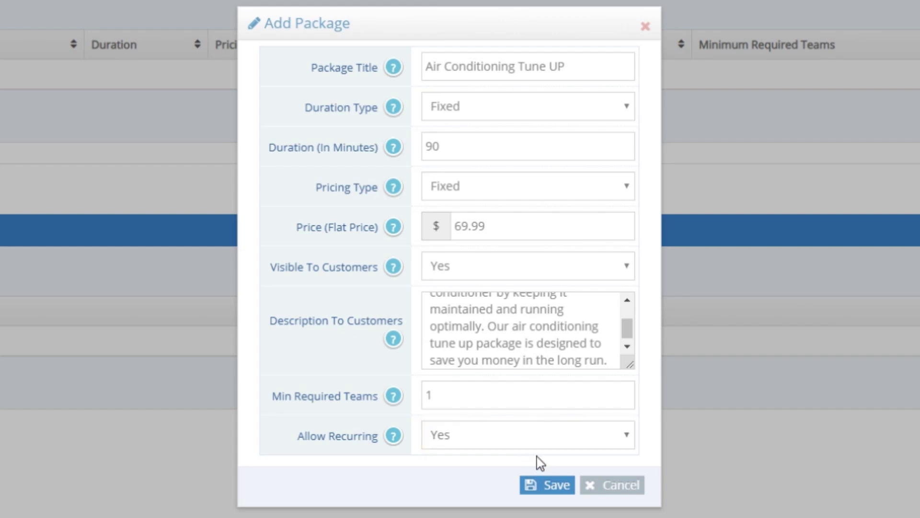
click(555, 488)
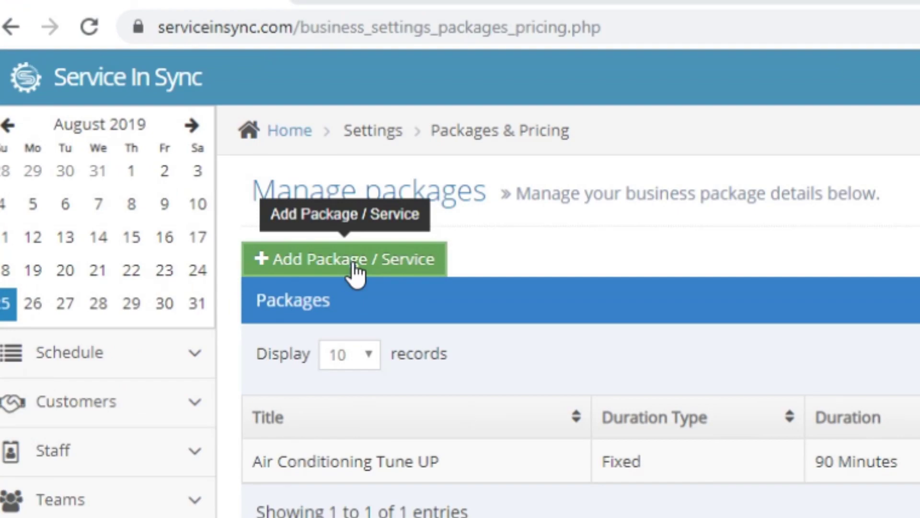
Start another package and title it "Deep Tissue Massage".
click(355, 274)
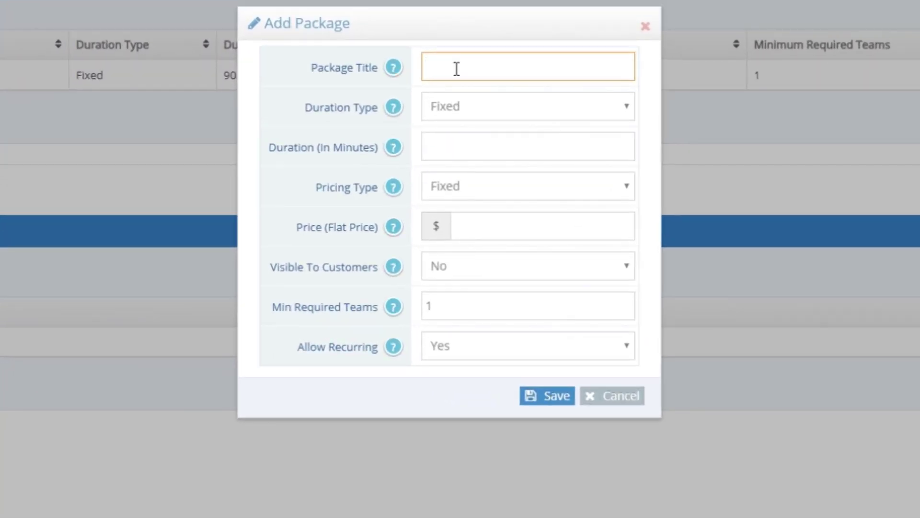
text(Deep Tissue Massage)
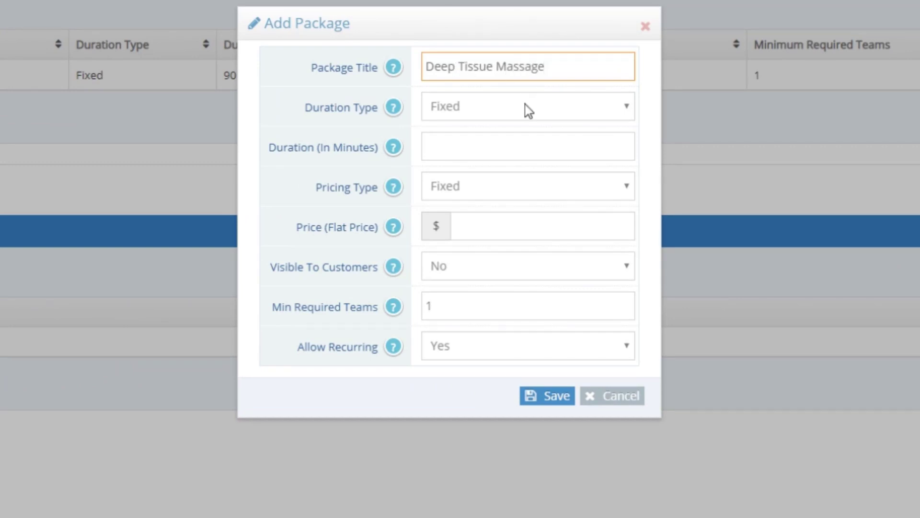
key(Tab)
click(521, 145)
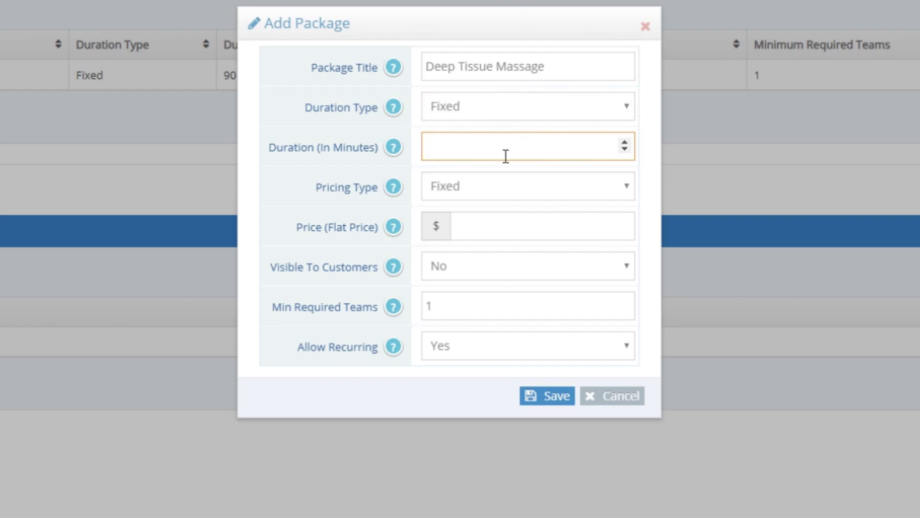
Choose the Rate pricing type for the massage package and set the price per hour to $99.00.
click(494, 189)
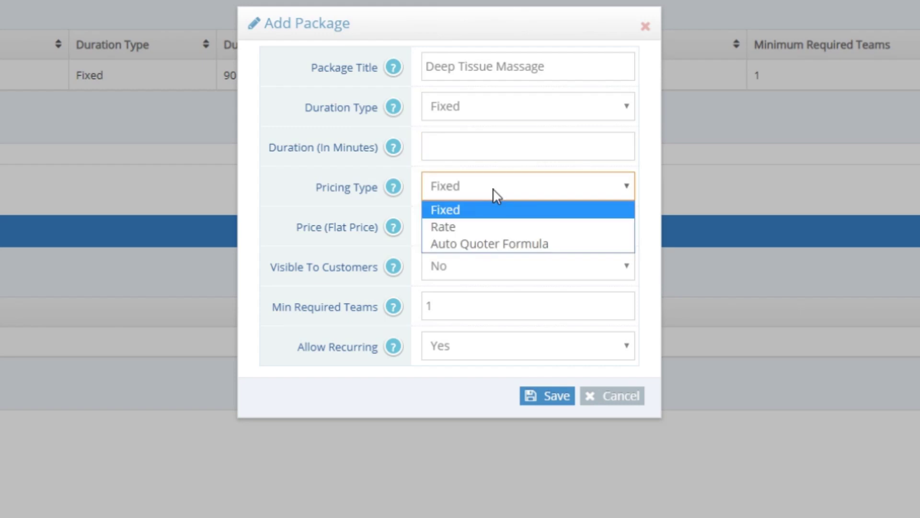
click(475, 227)
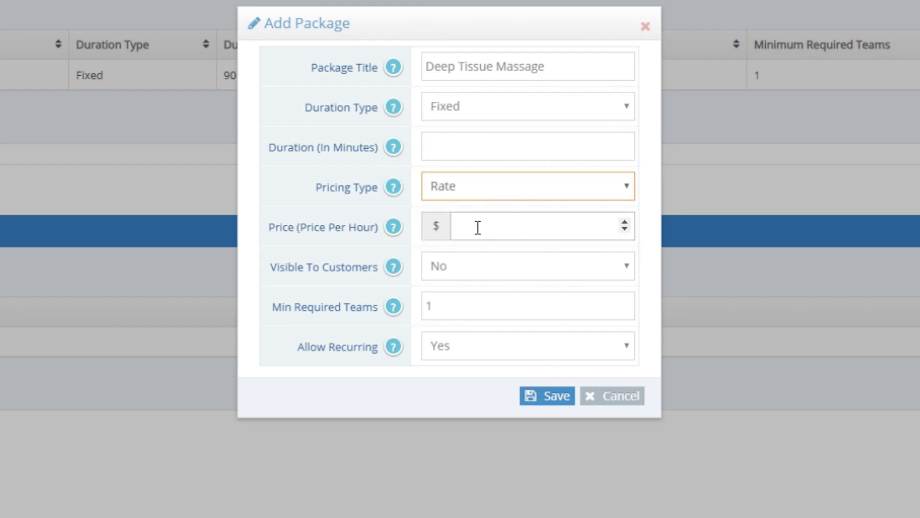
click(487, 225)
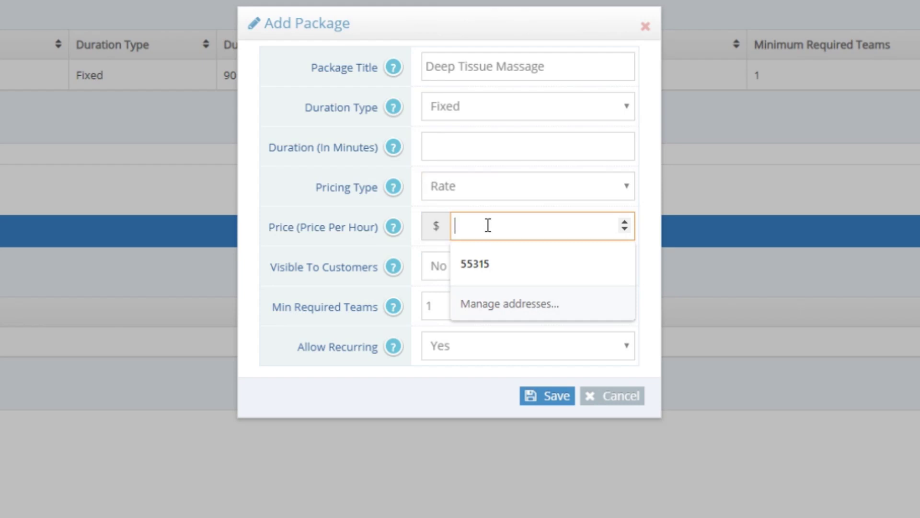
text(99)
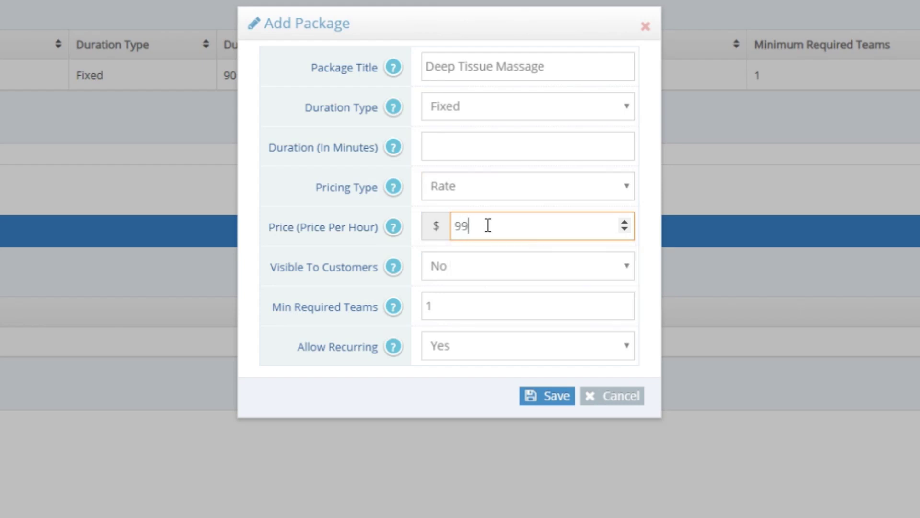
text(.00)
Make the package visible to customers and describe it as helping chronic aches and pain, stiff neck, upper and lower back pain, leg muscle tightness and sore shoulders.
click(455, 269)
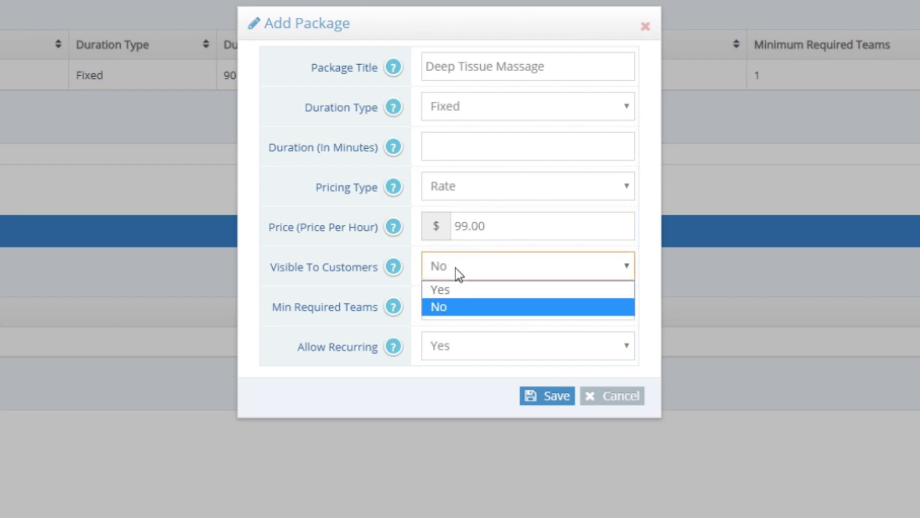
click(510, 290)
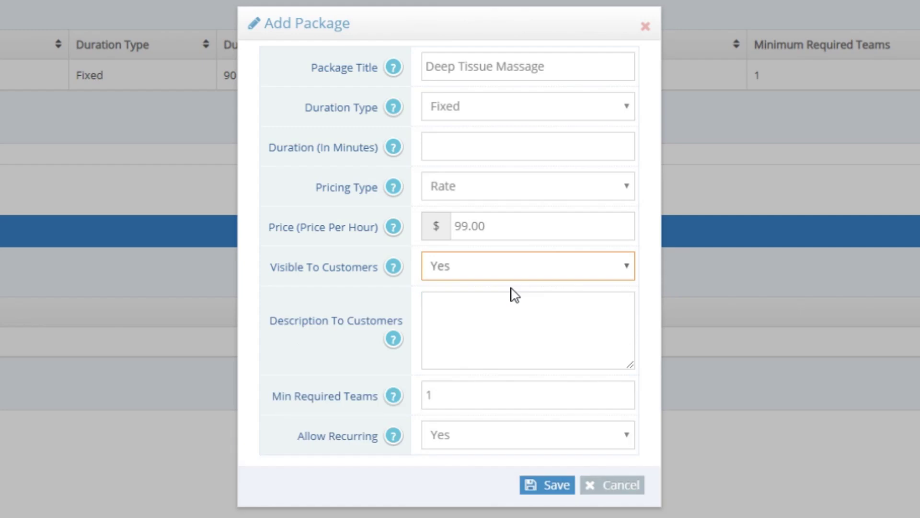
click(499, 343)
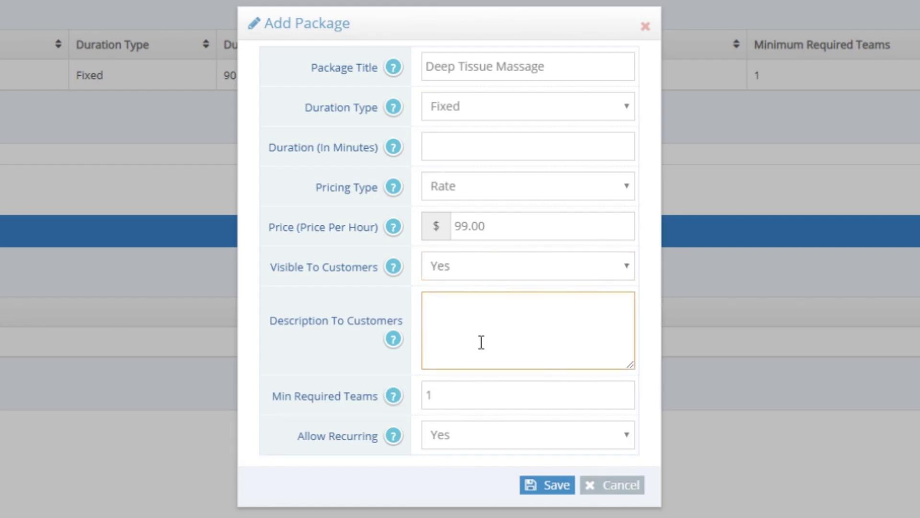
text(A deep tissue massage is a great)
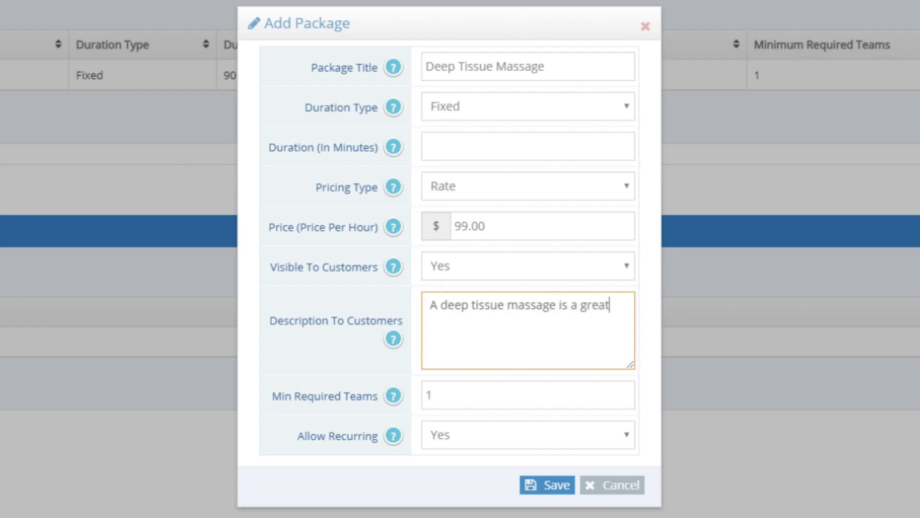
text( way to help with chronic aches and pain, s)
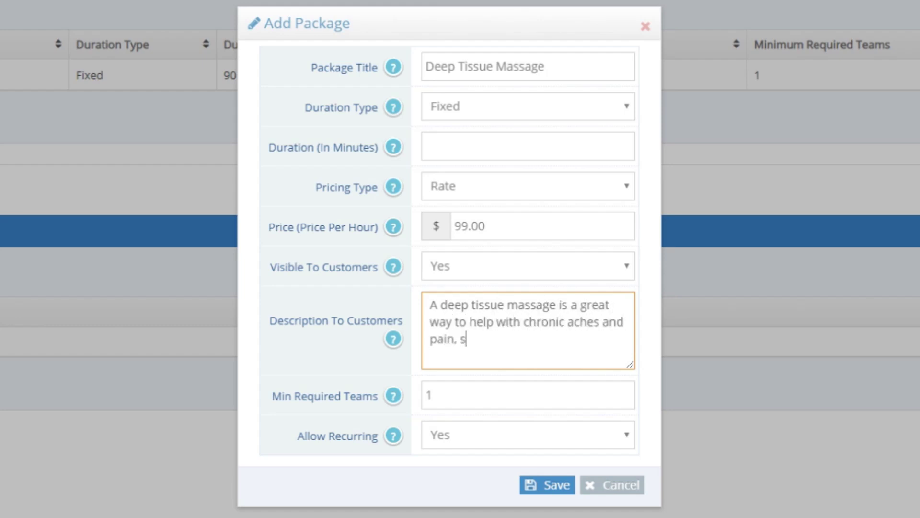
text(tiff neck, upper back pain, lower back pain)
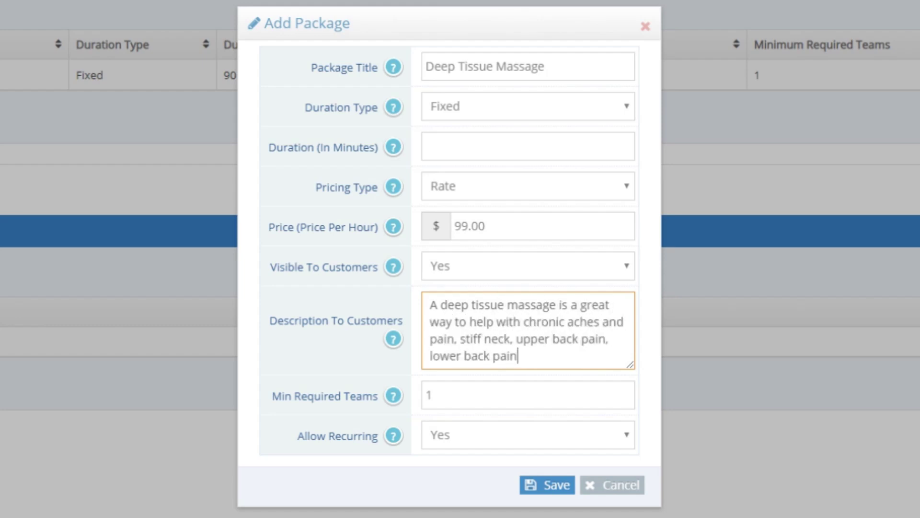
text(, leg muscle tightness and sore shoulders.)
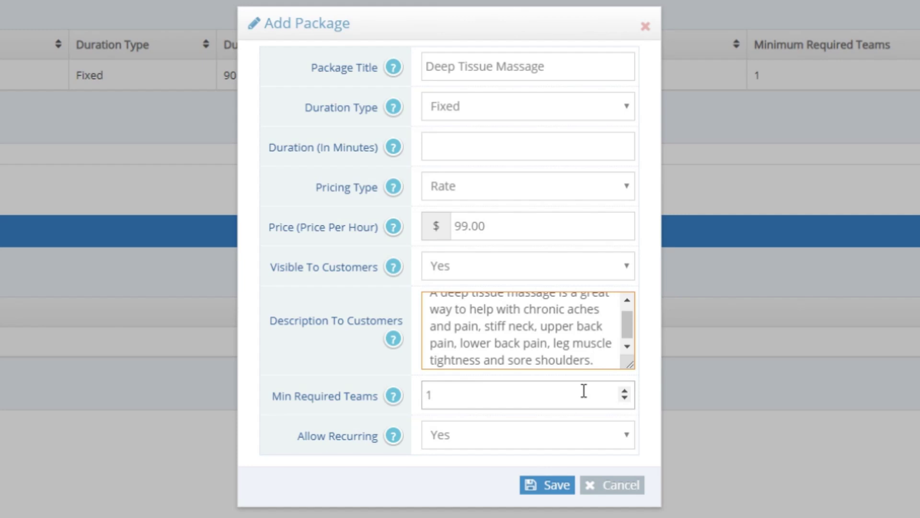
Keep the minimum required teams at 1 and recurring bookings set to Yes, and save the massage package.
click(461, 393)
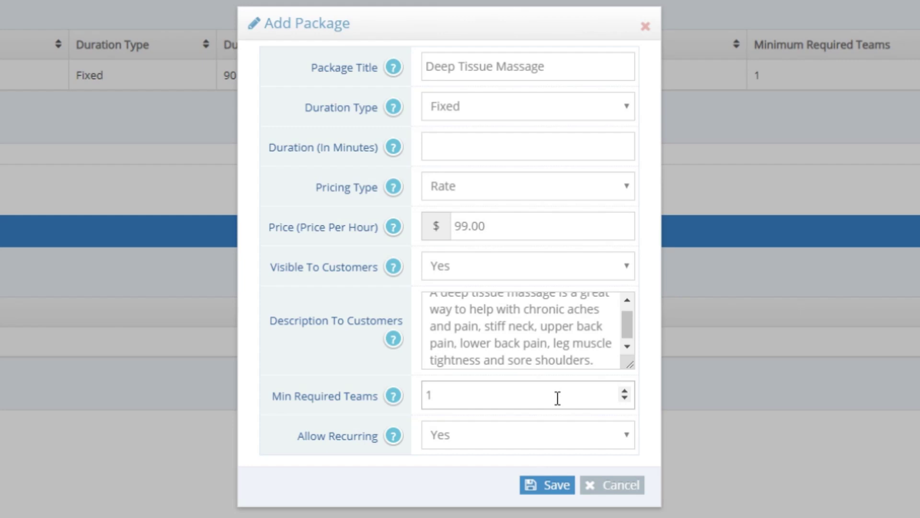
click(553, 435)
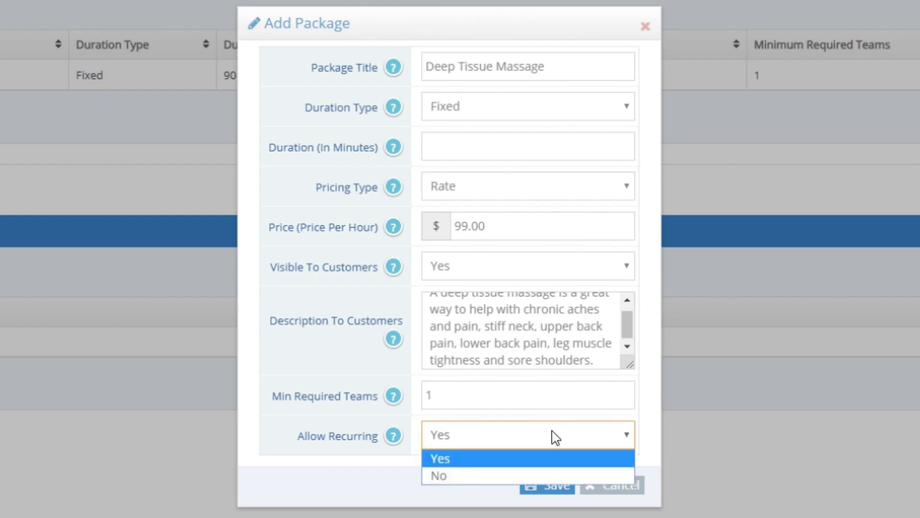
click(555, 437)
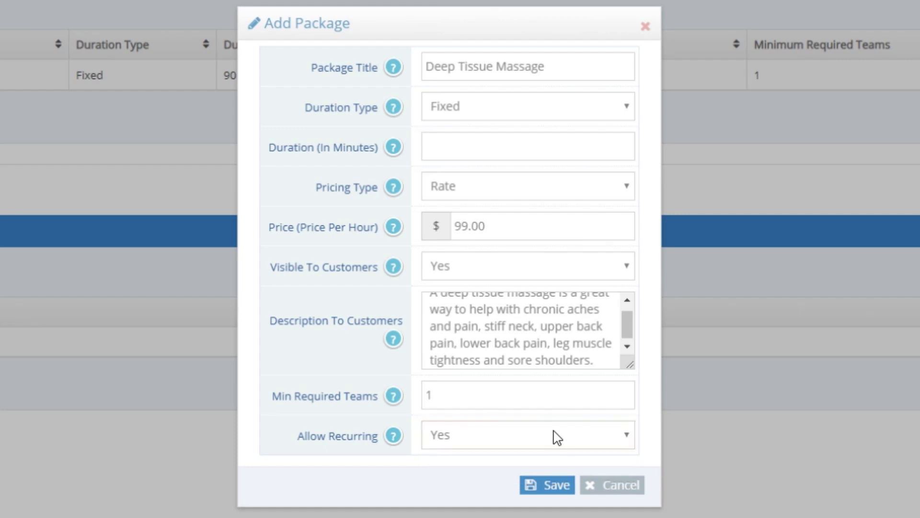
click(558, 495)
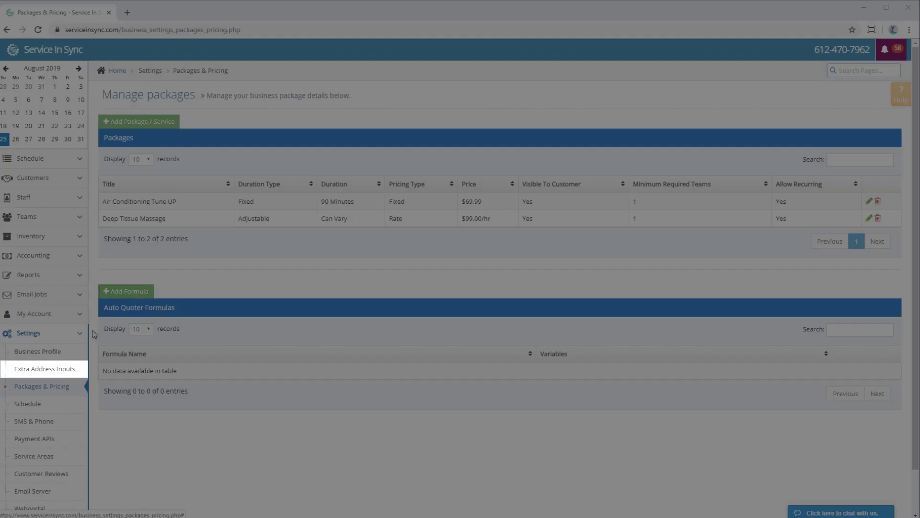
Look over the Extra Address Inputs settings page, including its form for adding an address input and its help documentation.
click(74, 374)
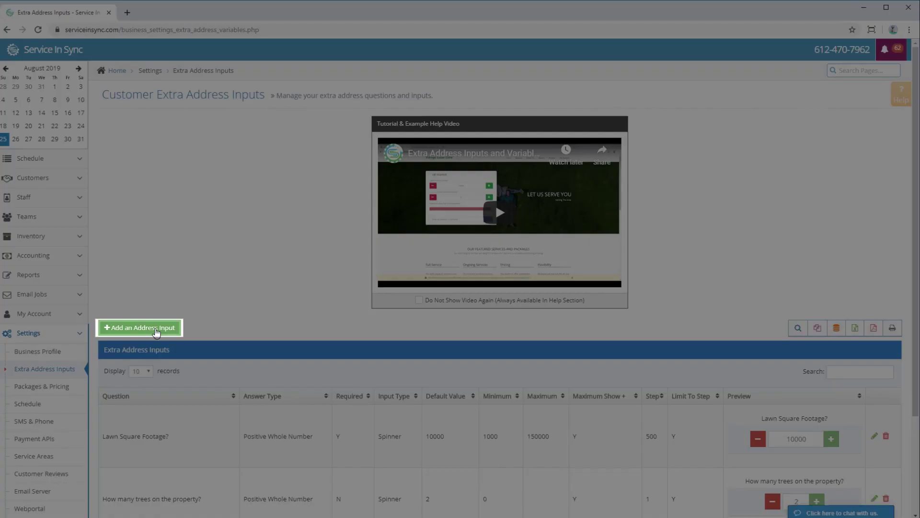
click(155, 328)
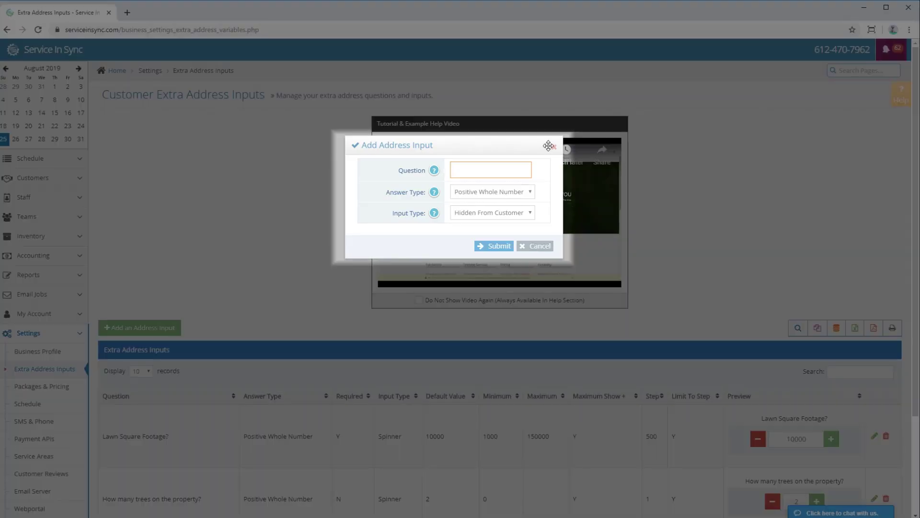
click(553, 145)
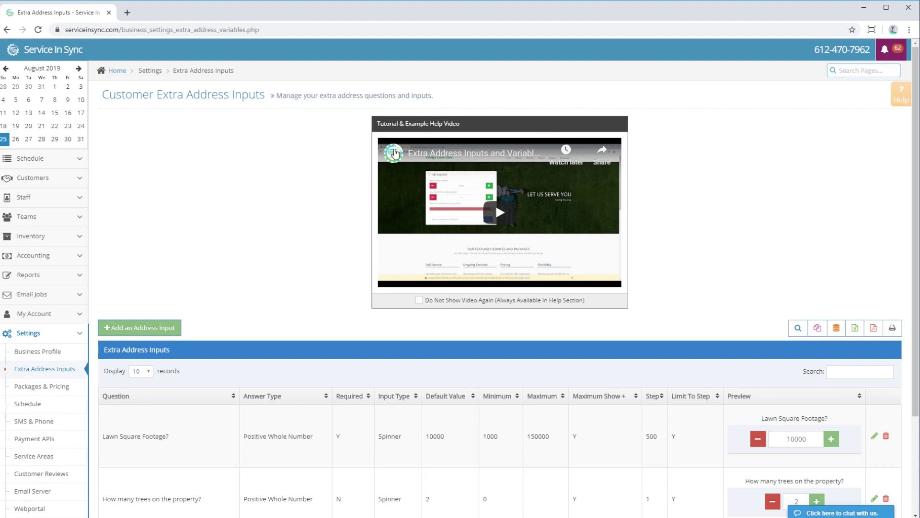
click(900, 94)
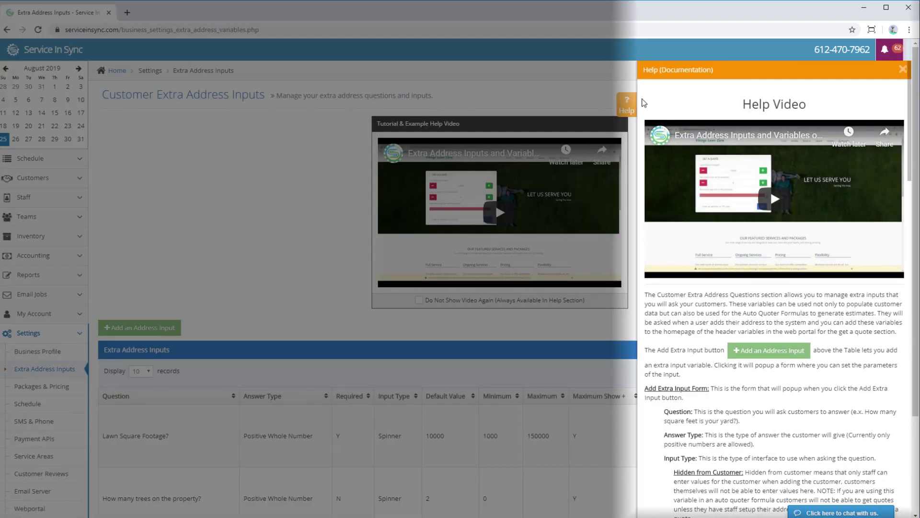
click(628, 103)
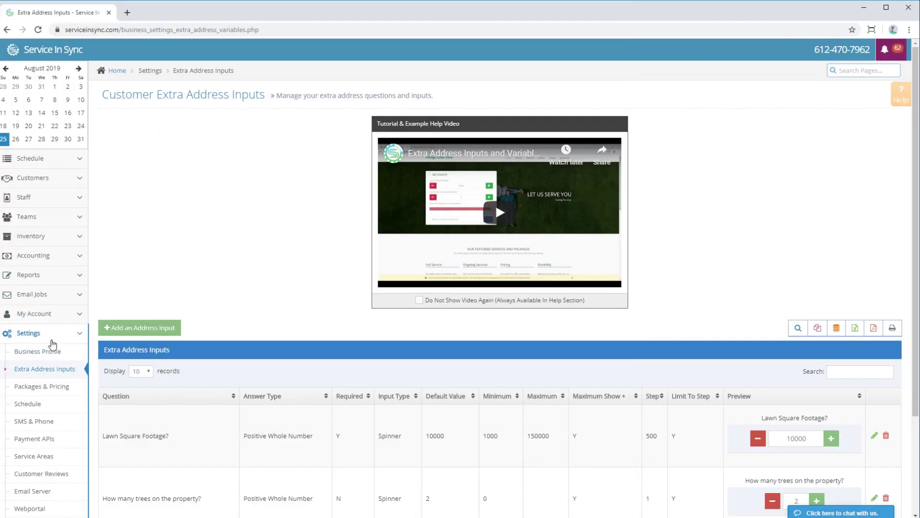
Return to the Packages & Pricing settings and start an auto quoter formula named "Lawn mowing duration".
click(54, 390)
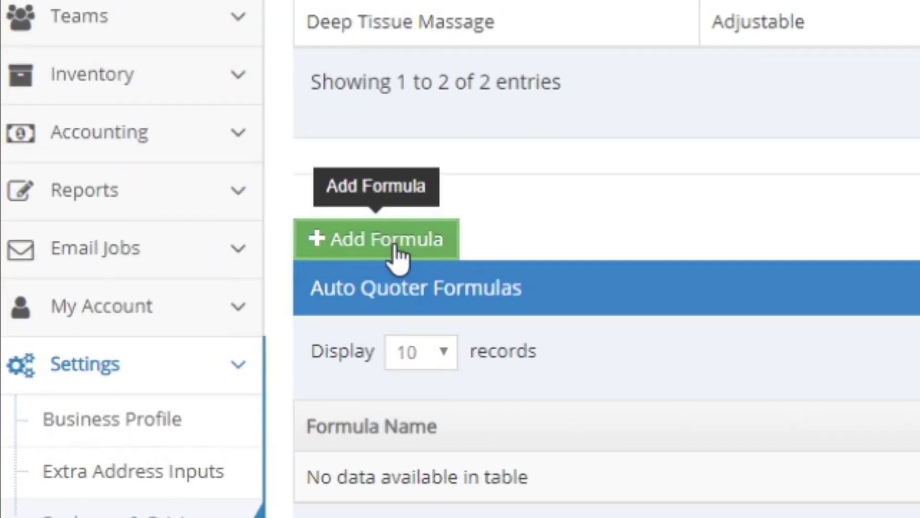
click(398, 254)
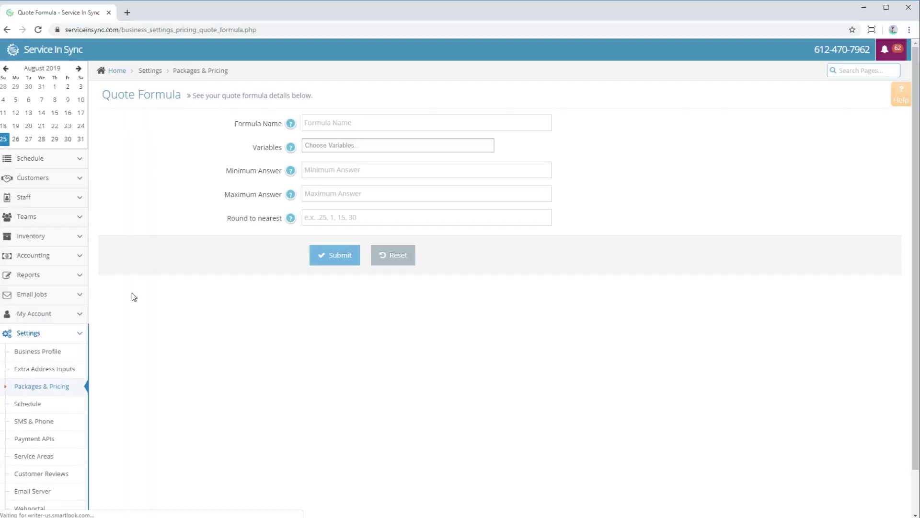
click(403, 124)
text(Lawn mowin)
text(g duration)
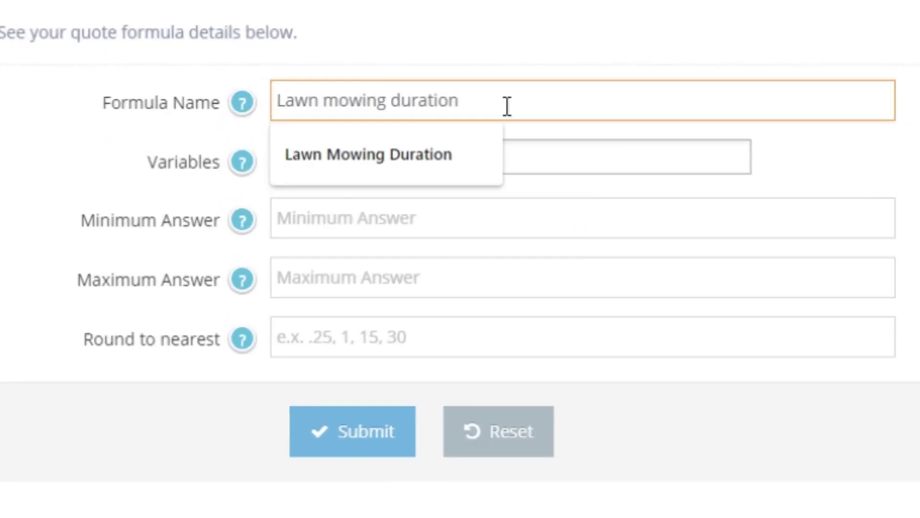
Choose "Lawn Square Footage?" and "How many dogs live on the property?" as the formula's variables.
click(608, 167)
click(411, 220)
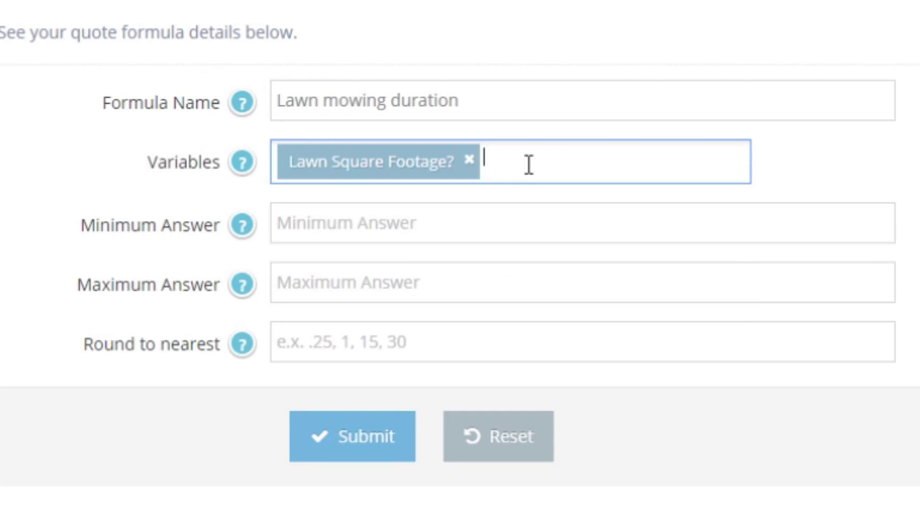
click(530, 165)
click(474, 290)
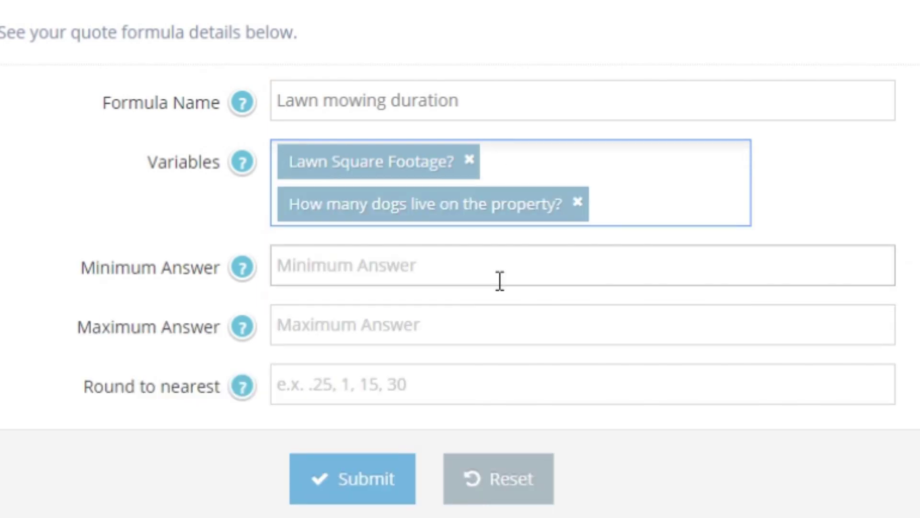
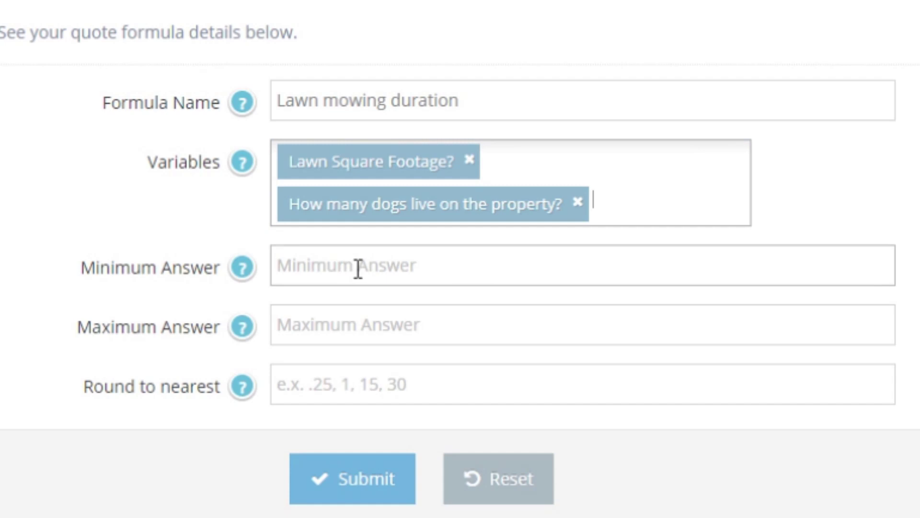
Set the formula's minimum answer to 30 and rounding to the nearest 15, leave the maximum answer blank, and submit the formula.
click(358, 269)
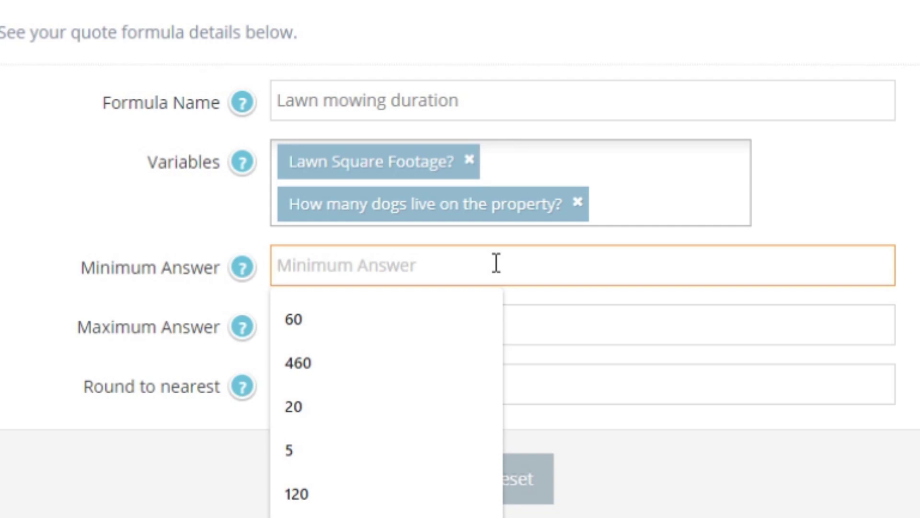
text(30)
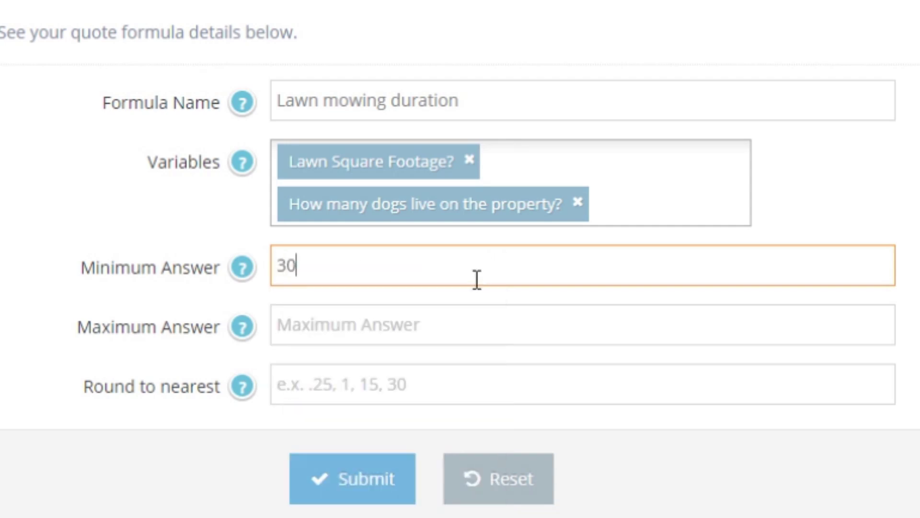
click(467, 329)
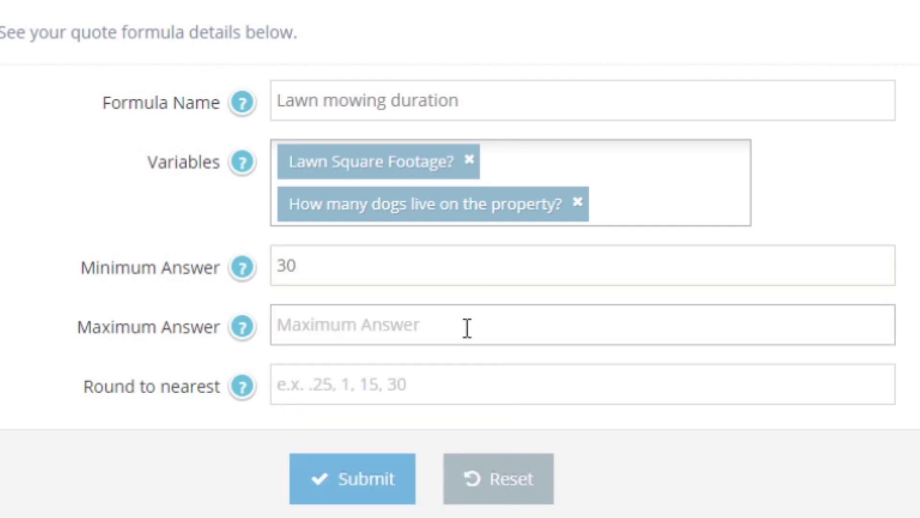
click(466, 328)
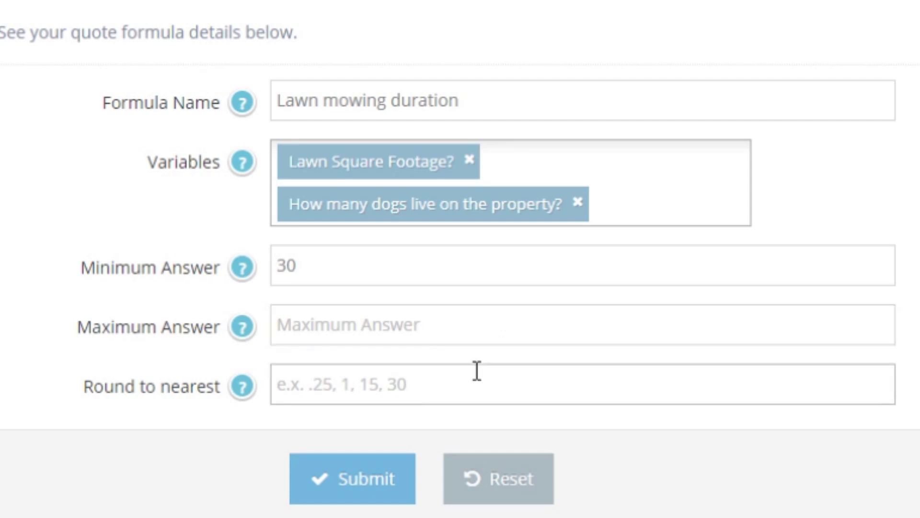
click(464, 378)
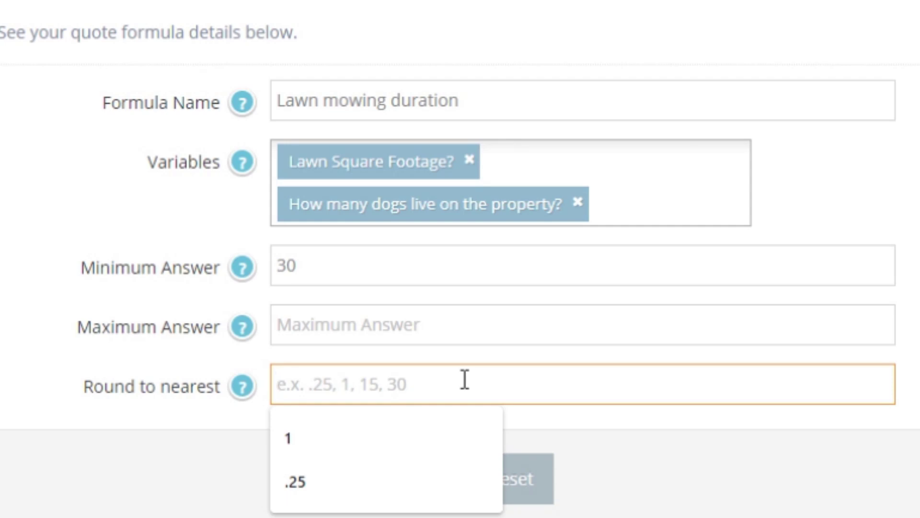
text(15)
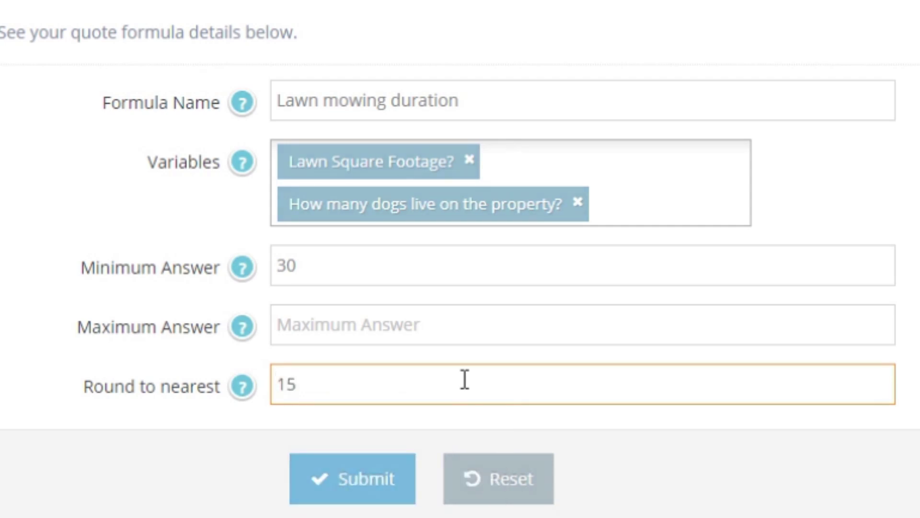
click(344, 480)
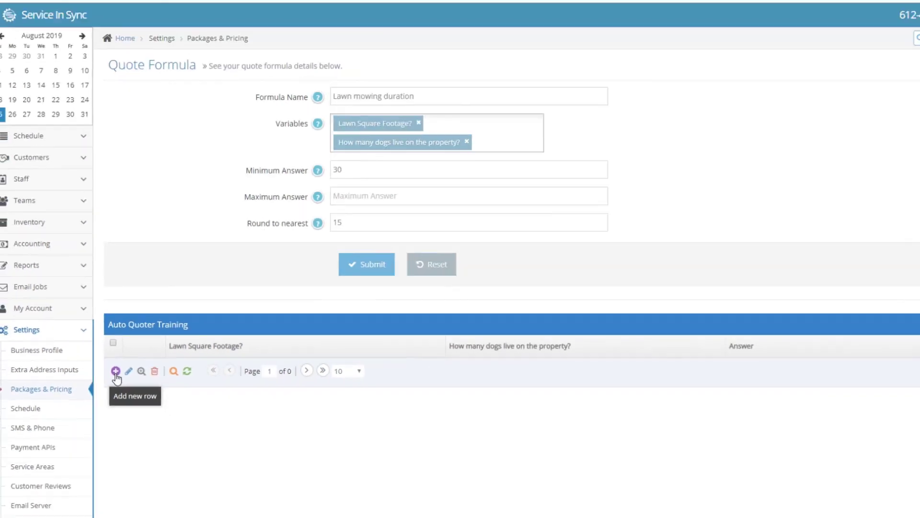
Add an auto quoter training record with 1200 lawn square feet, 0 dogs and an answer of 60.
click(377, 374)
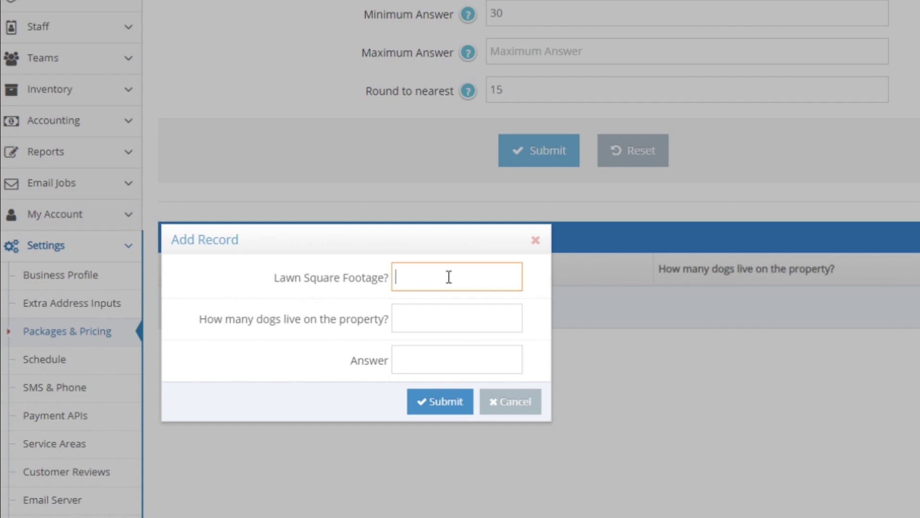
text(1200)
click(441, 313)
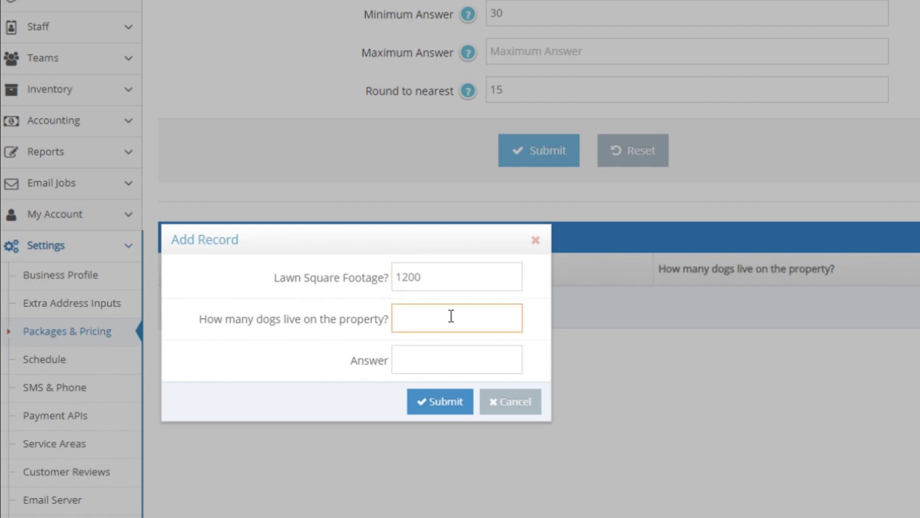
text(0)
click(448, 360)
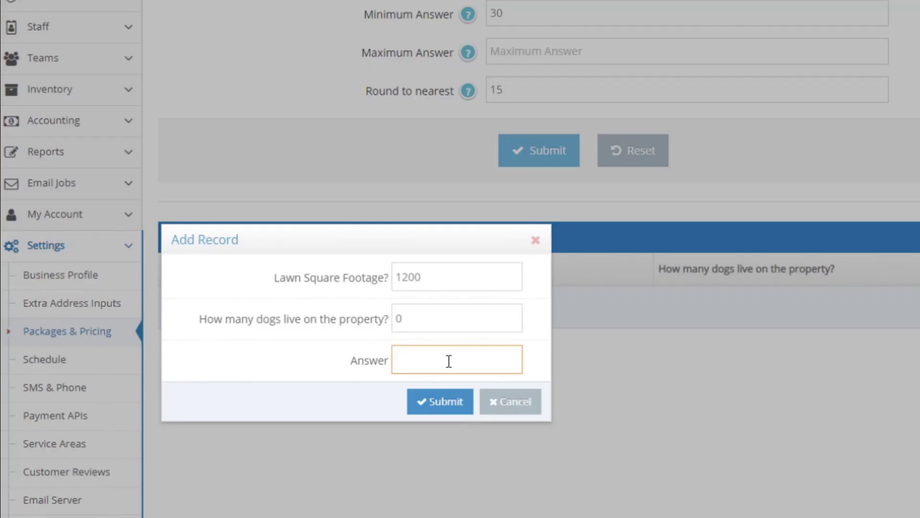
text(60)
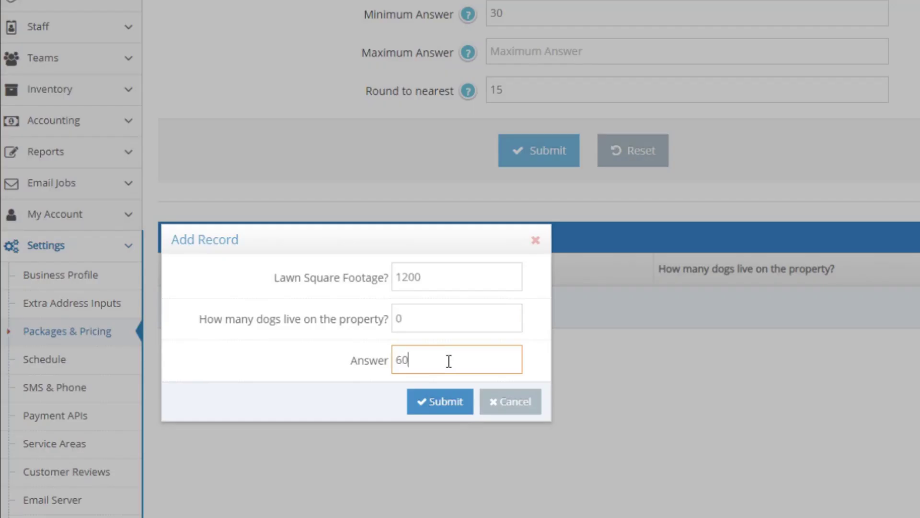
click(461, 411)
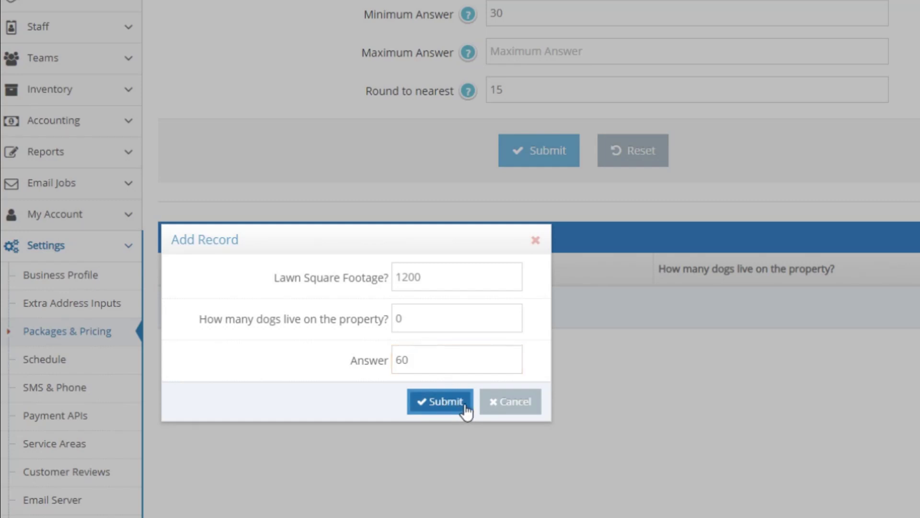
click(460, 408)
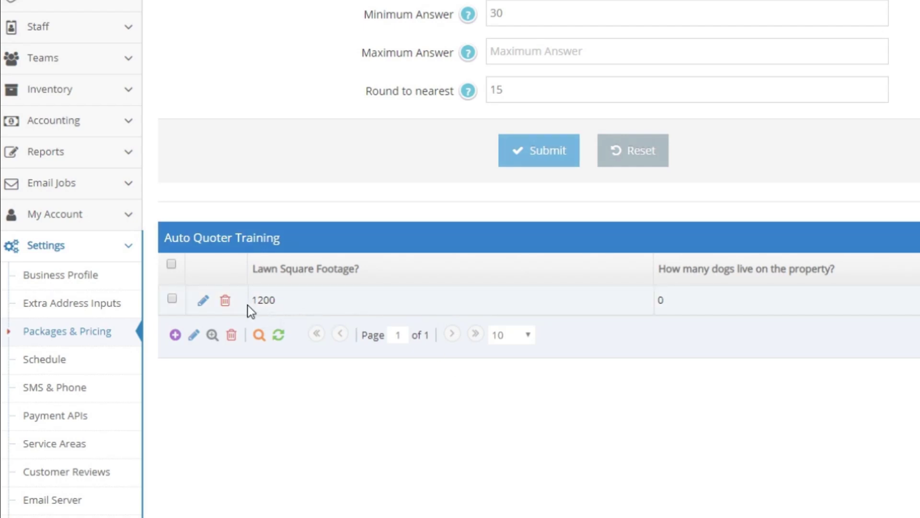
Add an auto quoter training record with 1200 lawn square feet, 5 dogs and an answer of 75.
click(176, 336)
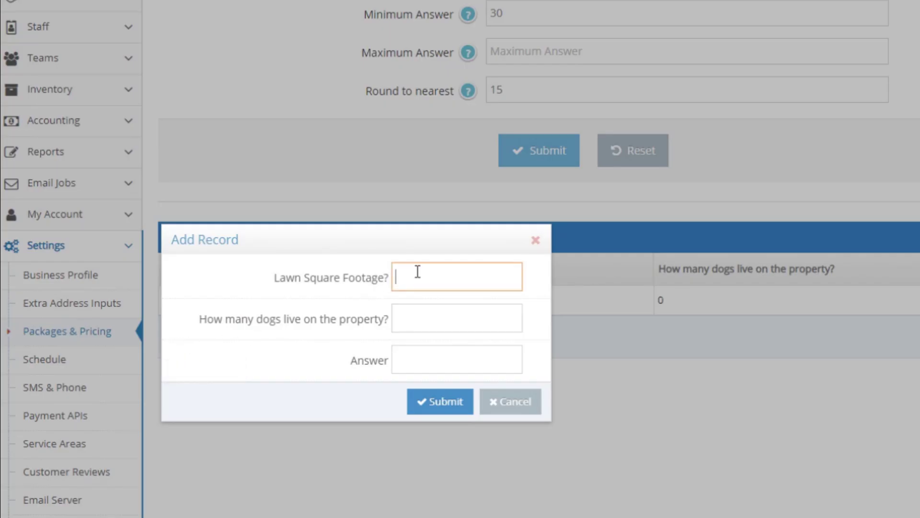
text(1200)
click(444, 316)
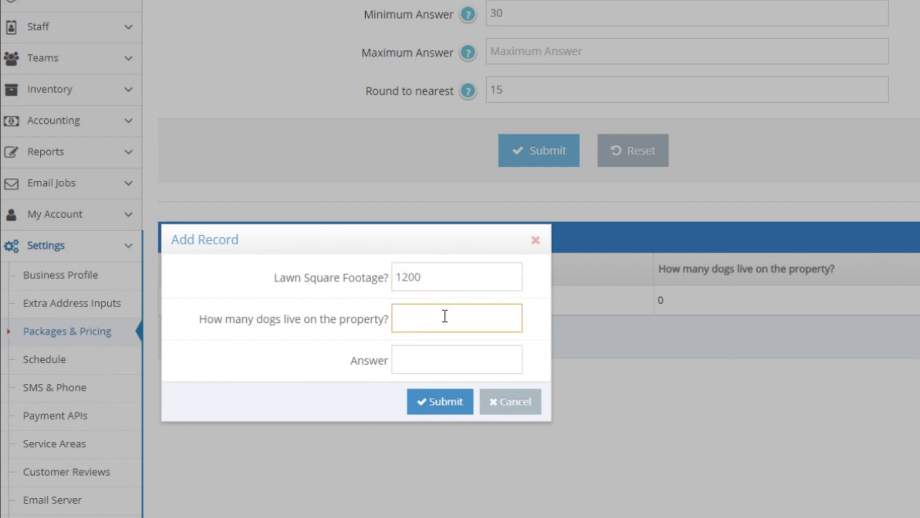
text(5)
click(456, 357)
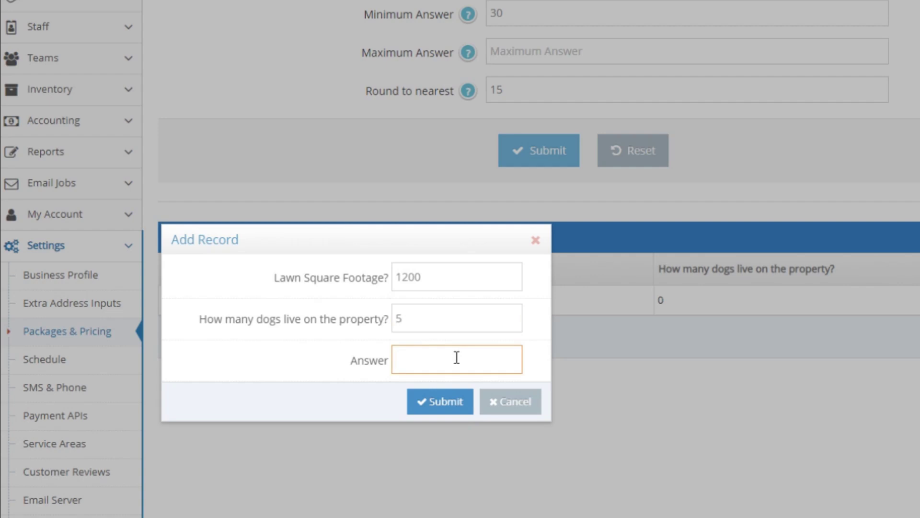
text(75)
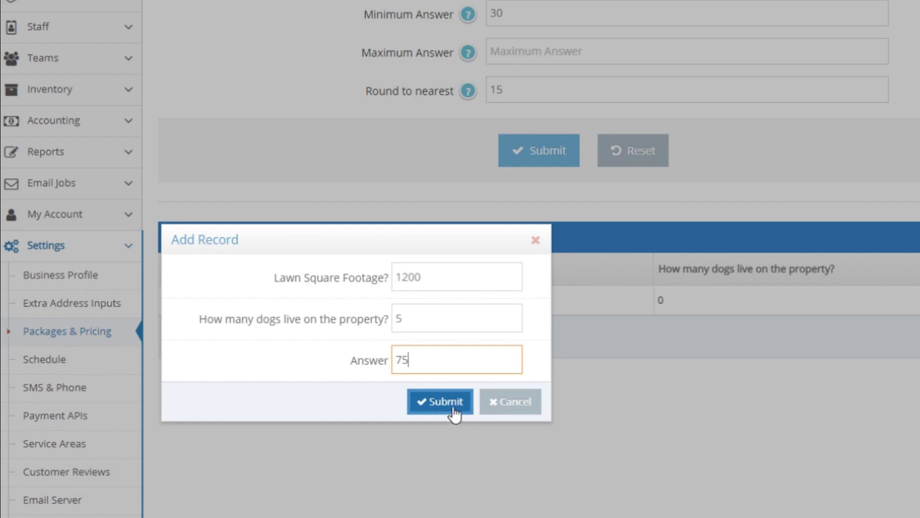
click(447, 411)
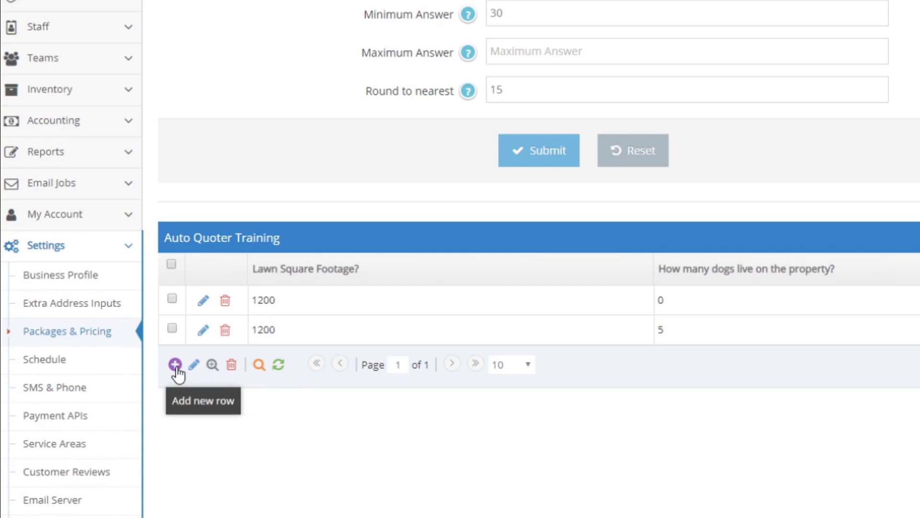
Add an auto quoter training record with 12000 lawn square feet, 0 dogs and an answer of 240.
click(175, 364)
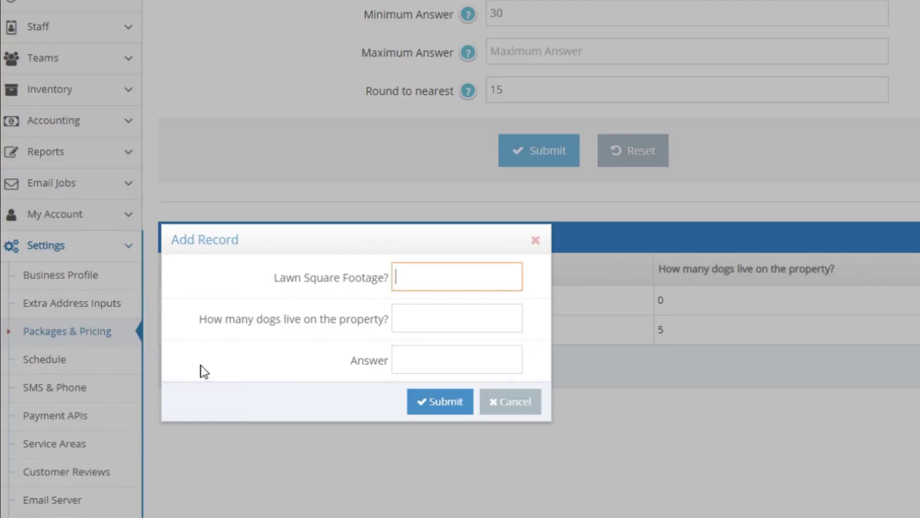
text(12000)
click(443, 309)
text(0)
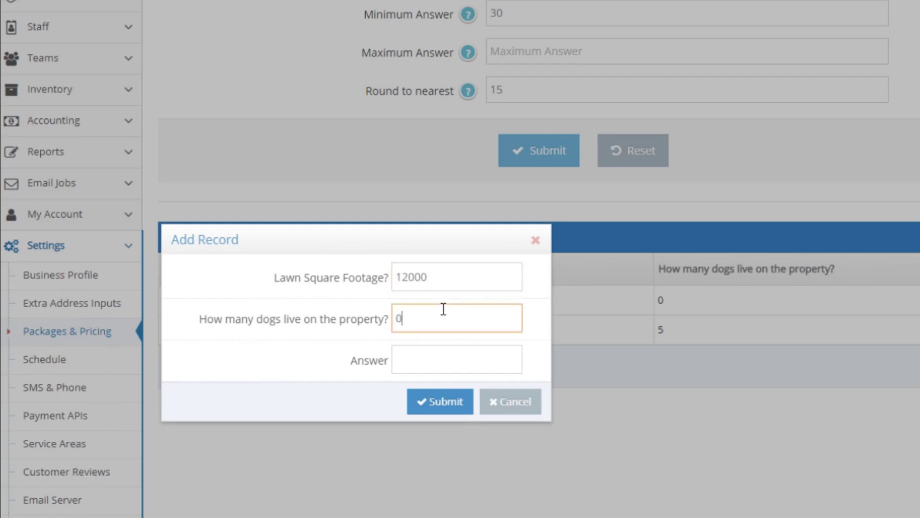
click(440, 352)
text(240)
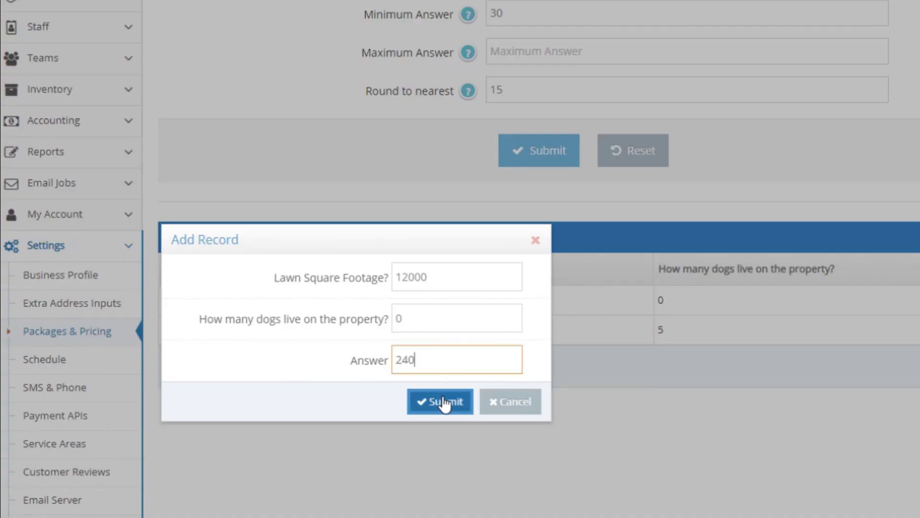
click(457, 407)
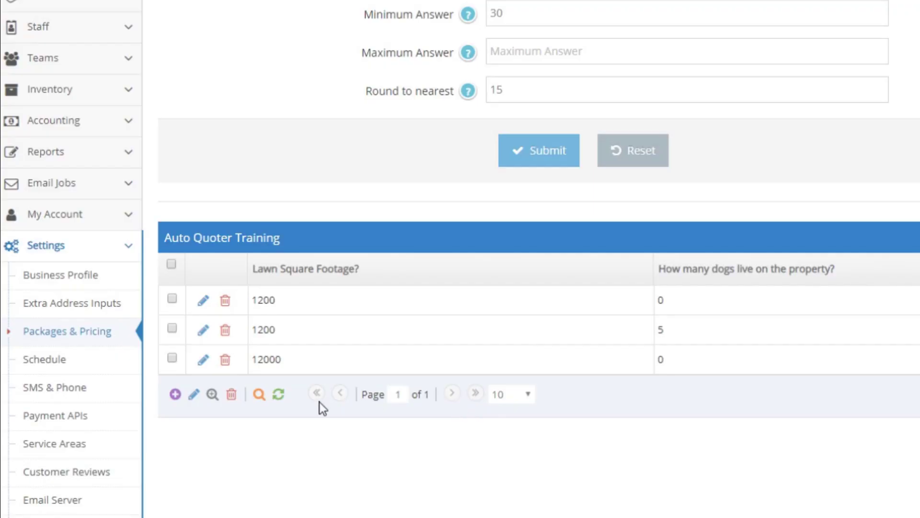
Add an auto quoter training record with 12000 lawn square feet, 5 dogs and an answer of 300.
click(175, 394)
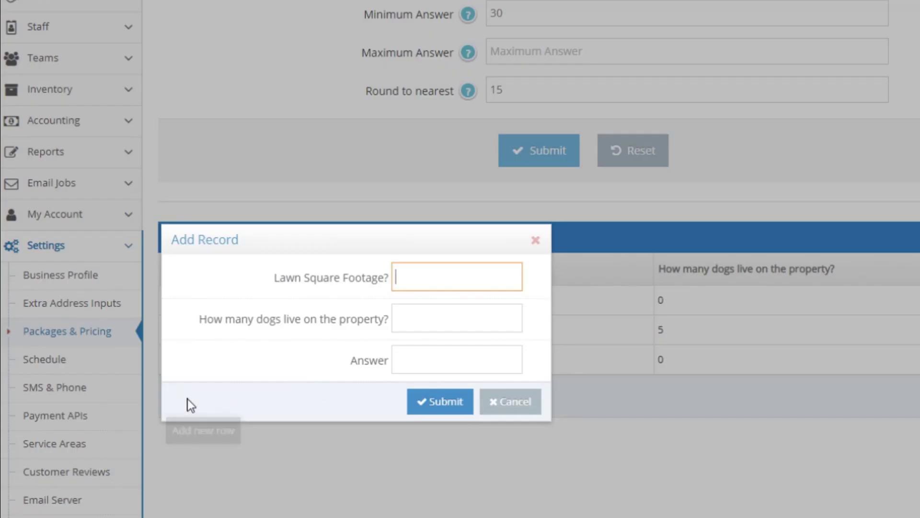
text(12000)
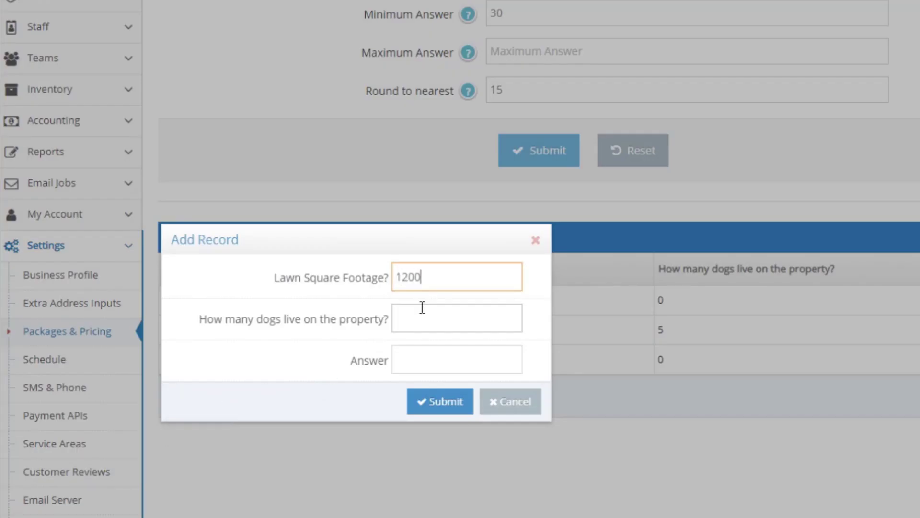
click(423, 312)
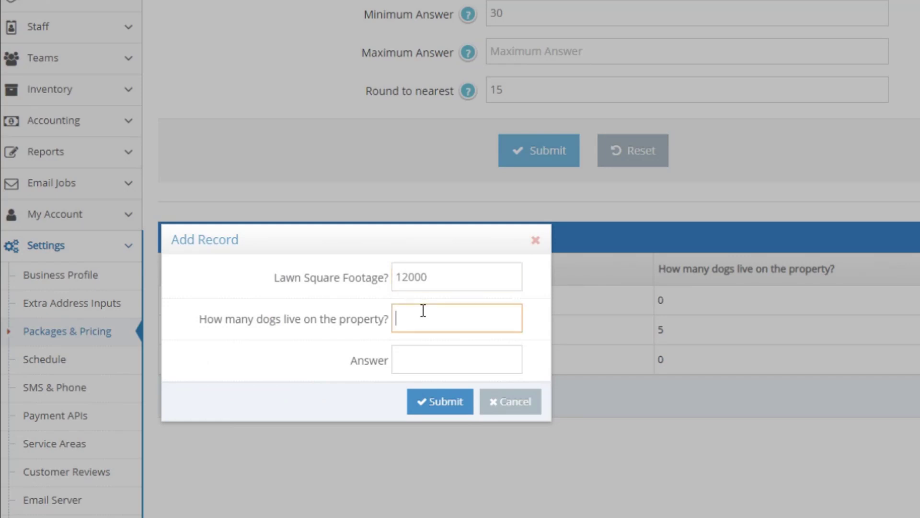
text(5)
click(431, 355)
text(255)
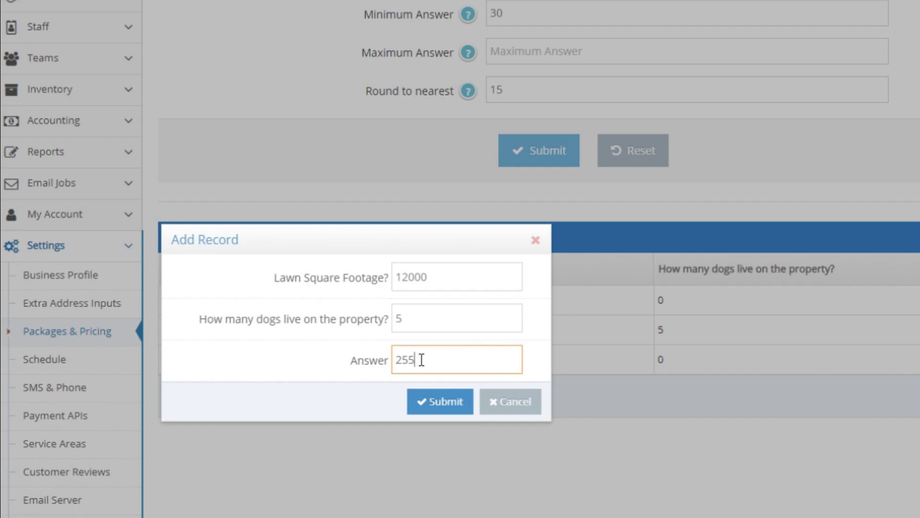
drag(421, 360, 394, 360)
click(446, 364)
key(BackSpace)
key(BackSpace)
key(BackSpace)
text(300)
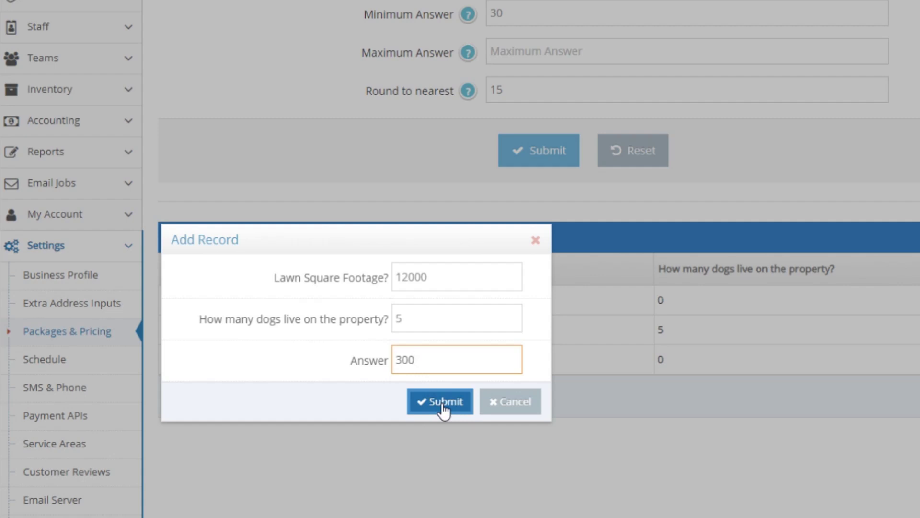
click(446, 402)
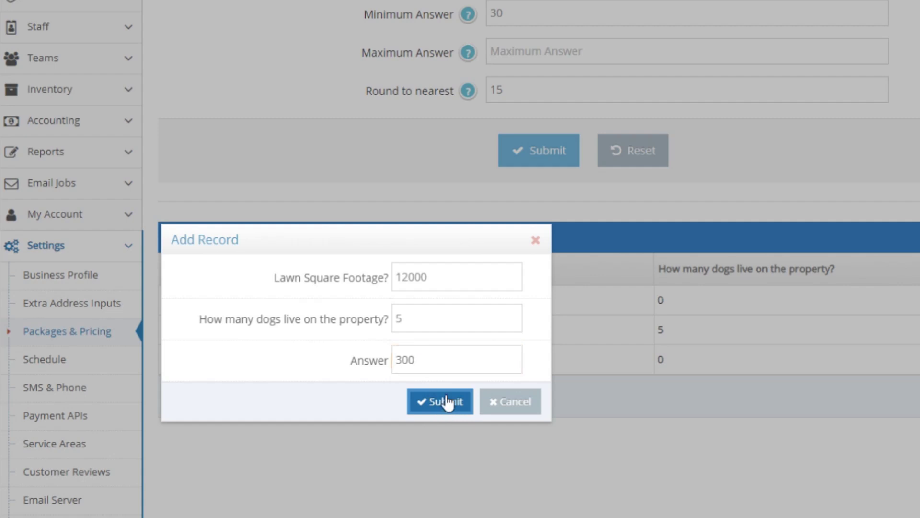
click(448, 405)
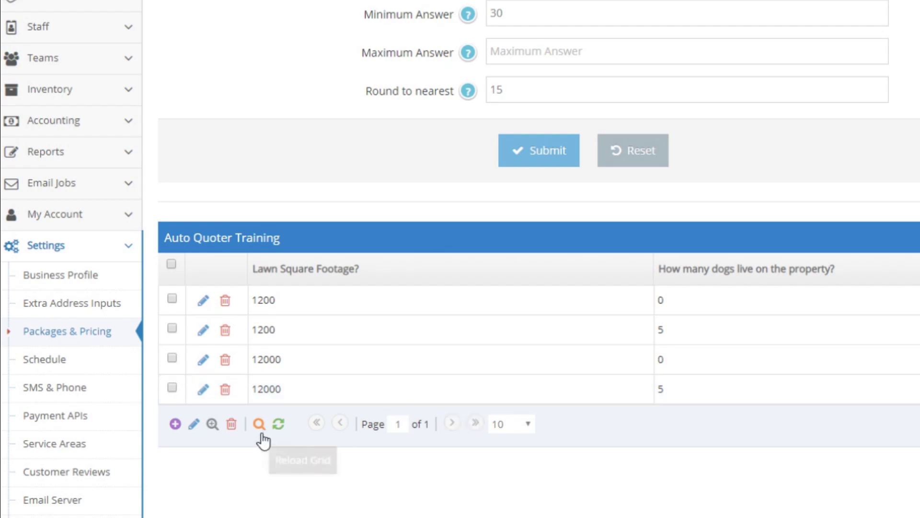
Add an auto quoter training record with 12000 lawn square feet, 9 dogs and an answer of 350.
click(175, 424)
text(12000)
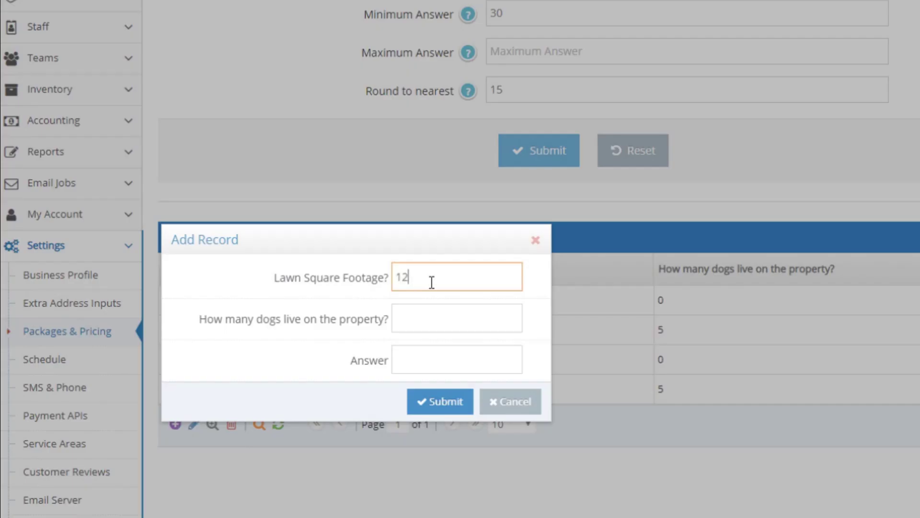
click(437, 304)
text(9)
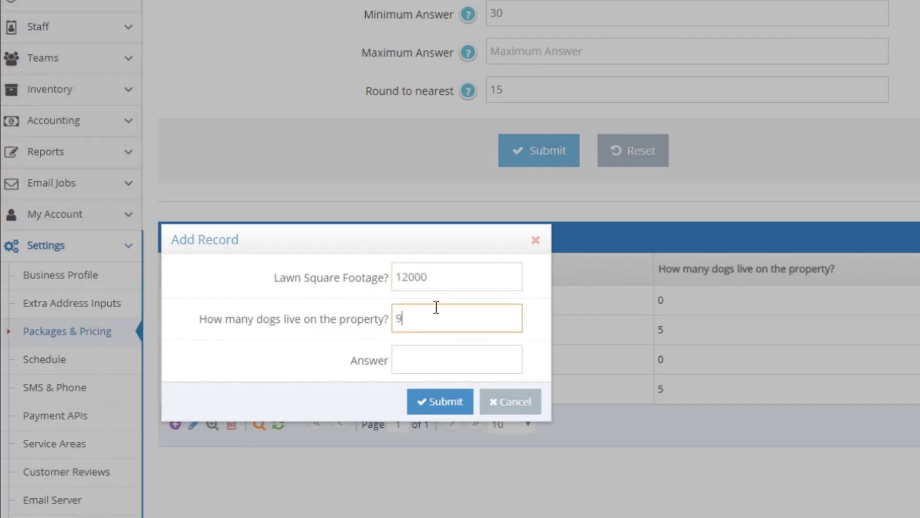
click(431, 358)
text(315)
drag(428, 360, 397, 359)
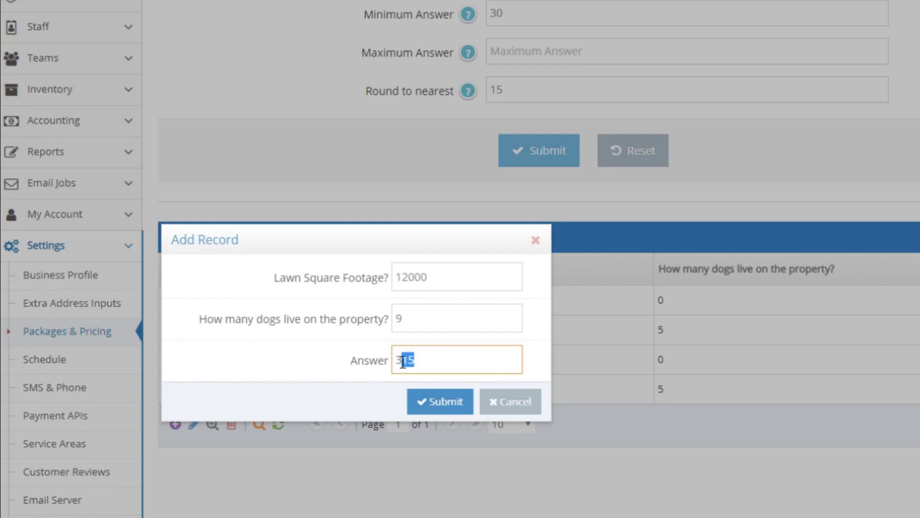
text(350)
click(439, 402)
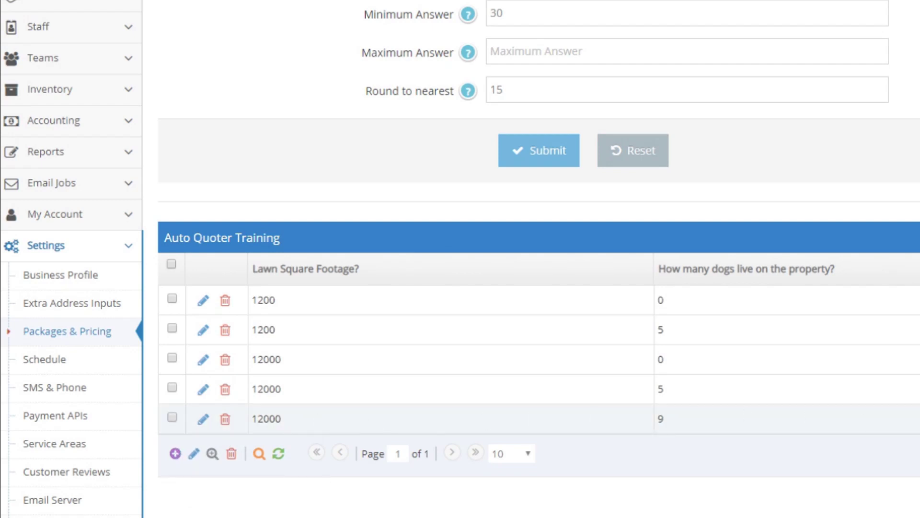
Check the auto quoter's suggested answers in a new record for 5000 lawn square feet with 2 and with 6 dogs.
click(176, 454)
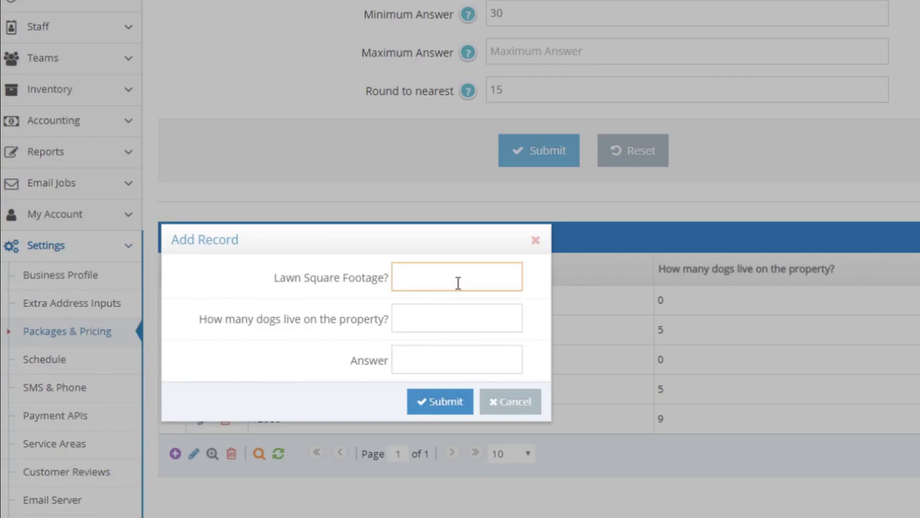
text(5000)
click(452, 309)
text(2)
click(461, 364)
text(135)
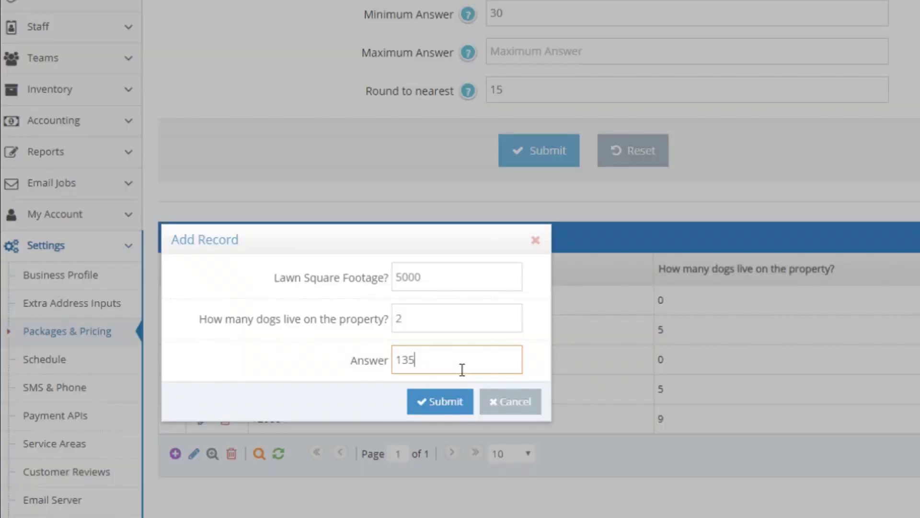
double_click(393, 320)
text(6)
key(Tab)
text(180)
Check the suggested answers for 6 dogs with the lawn square footage changed to 7000 and to 9000.
drag(428, 279, 403, 279)
click(407, 279)
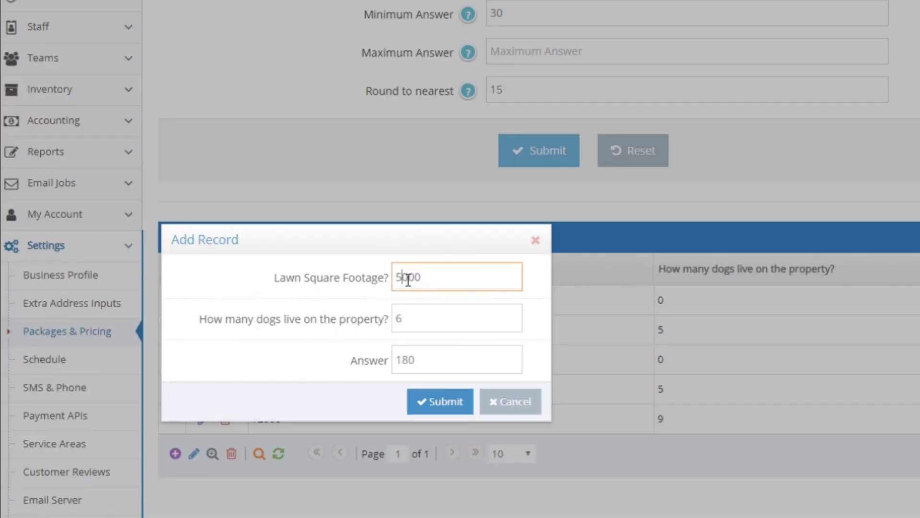
key(BackSpace)
text(7)
click(427, 309)
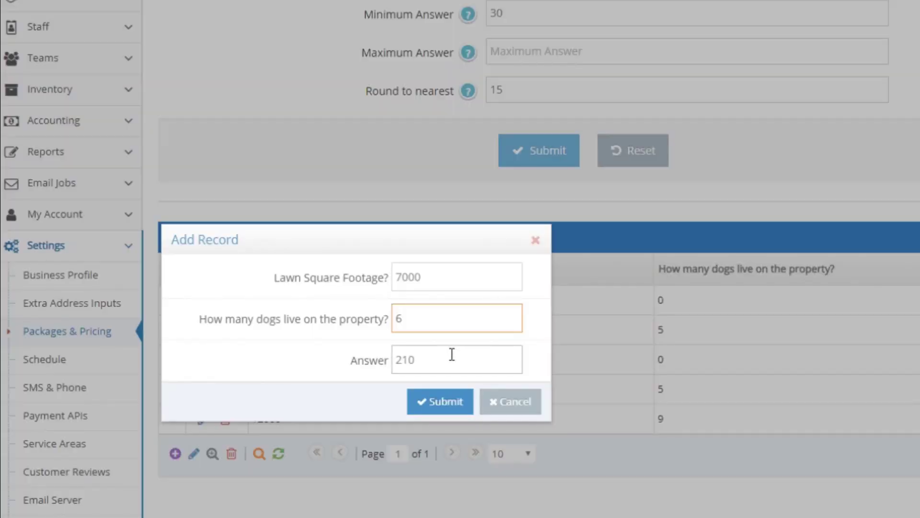
click(401, 279)
key(BackSpace)
text(9)
click(446, 324)
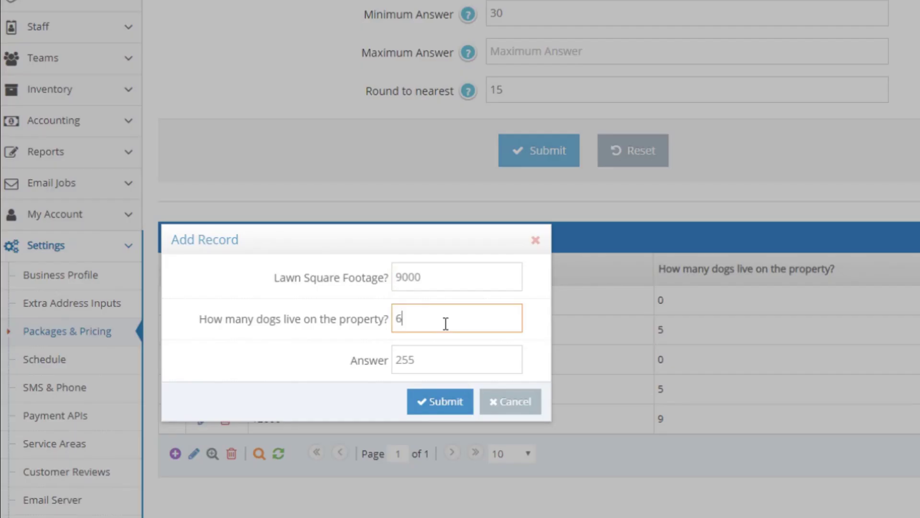
Check the suggested answer for 9000 lawn square feet with 15 dogs, and discard the test record.
drag(433, 323, 397, 319)
text(15)
click(436, 353)
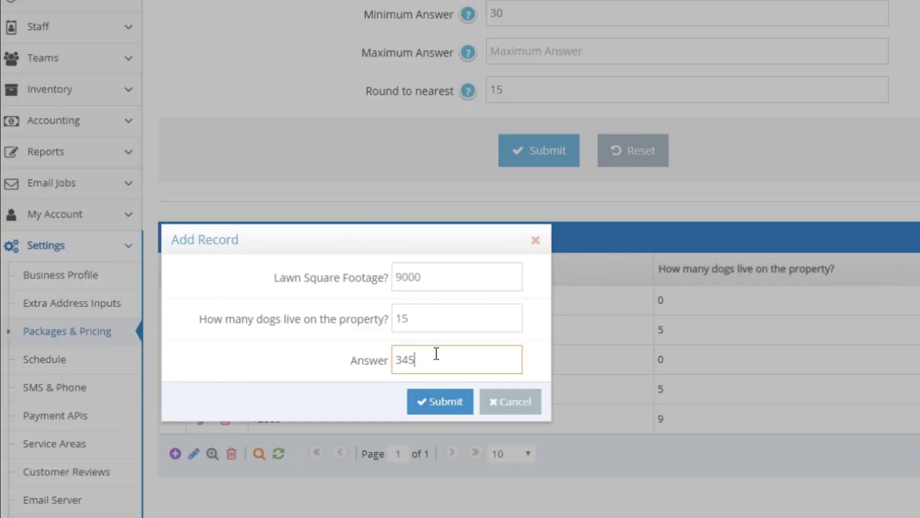
click(509, 402)
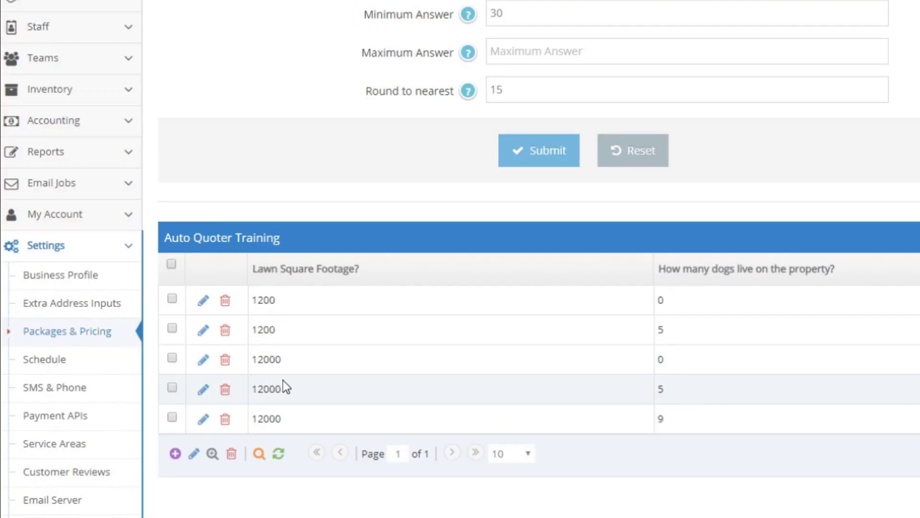
Set the answer of the training record with 12000 lawn square feet and 5 dogs to 310 and save the row.
click(203, 391)
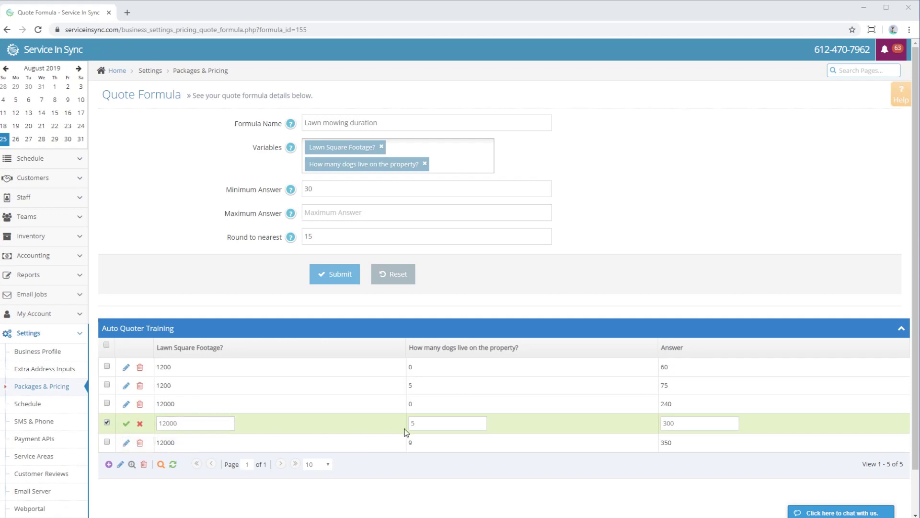
click(670, 424)
key(BackSpace)
text(1)
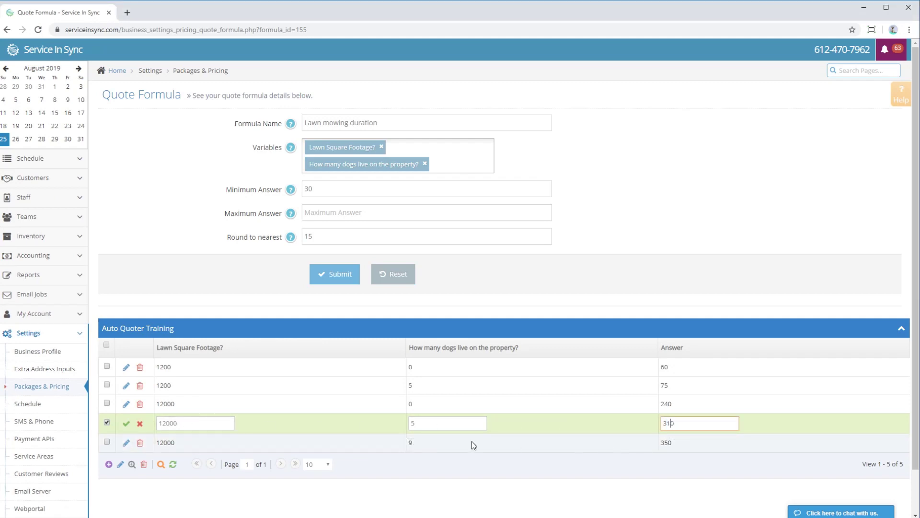
click(121, 424)
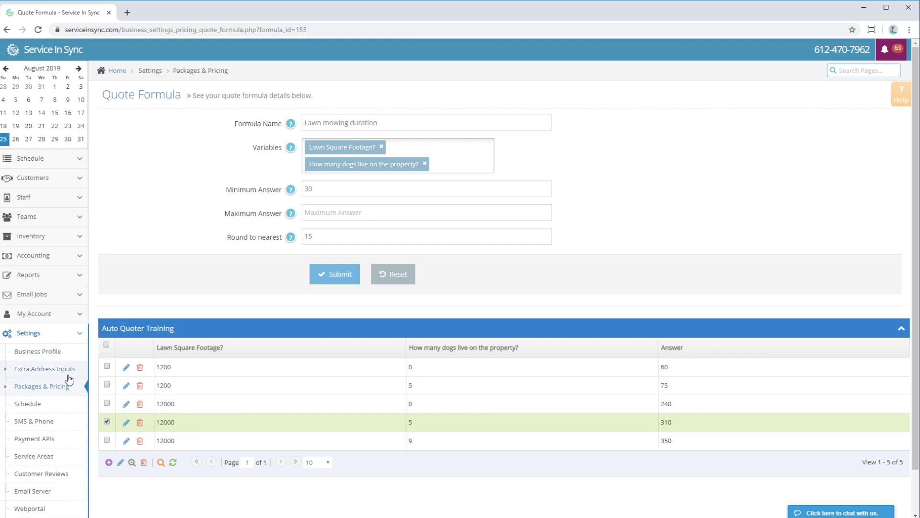
Start a package titled "Lawn Mowing" in Packages & Pricing, with Auto Quoter Formula as duration type and "Lawn mowing duration" as its formula.
click(60, 386)
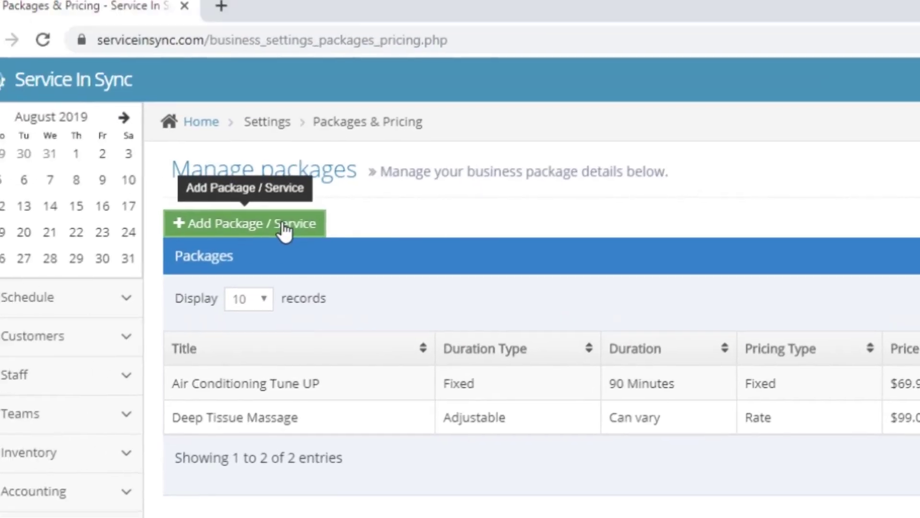
click(181, 145)
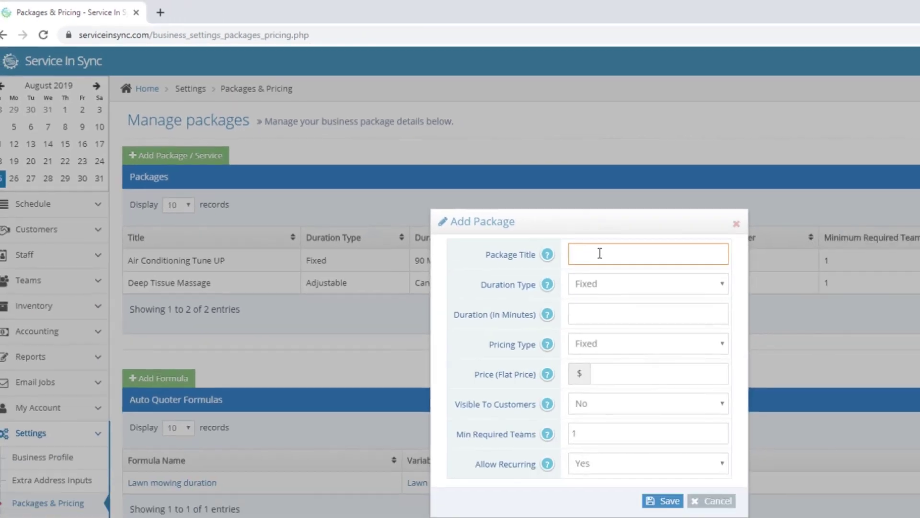
text(Lawn Mowing)
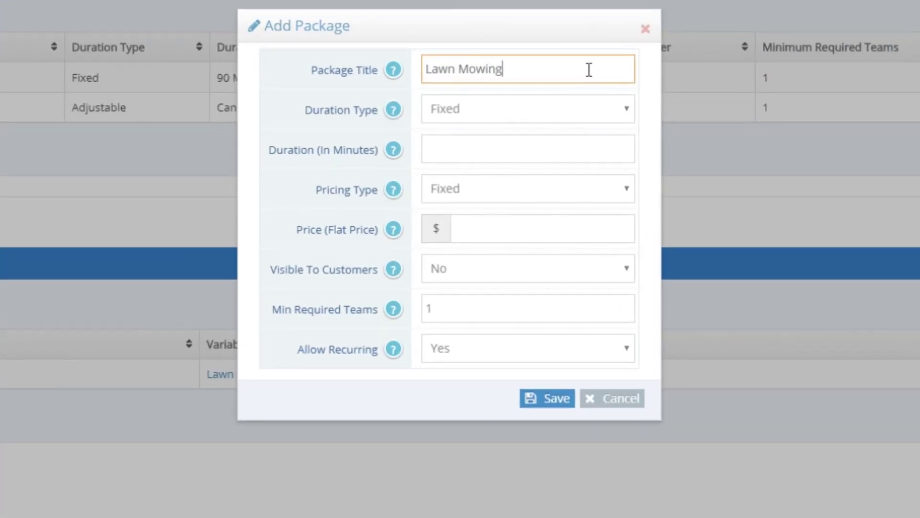
click(533, 111)
click(516, 148)
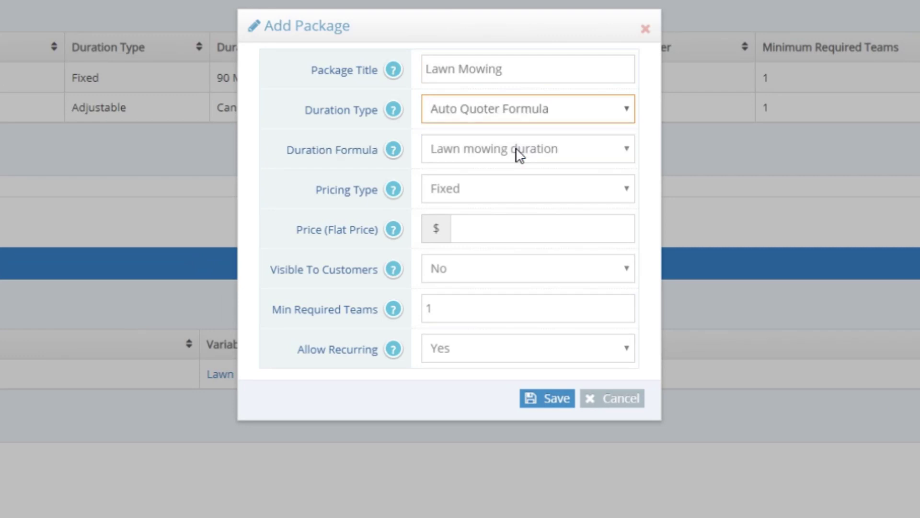
click(579, 150)
click(578, 149)
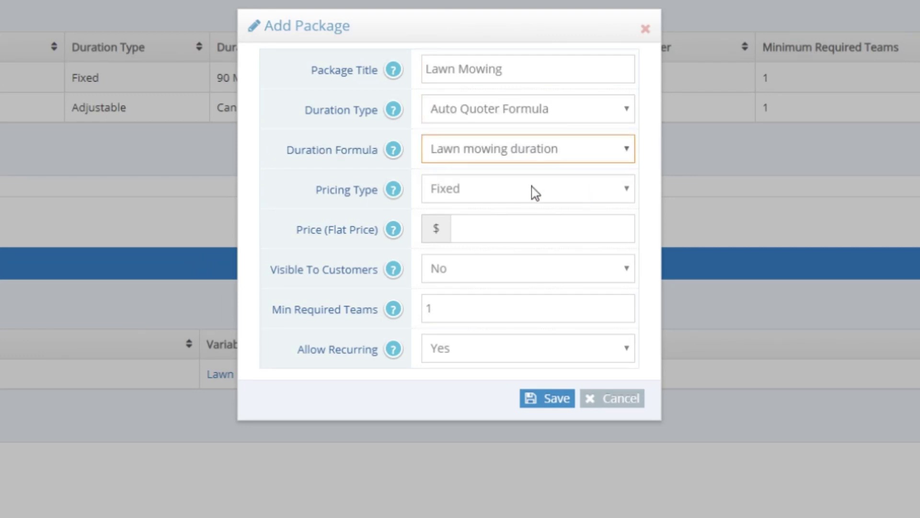
Set the package's pricing type to Rate at $35.00 per hour and make it visible to customers.
click(565, 193)
click(550, 227)
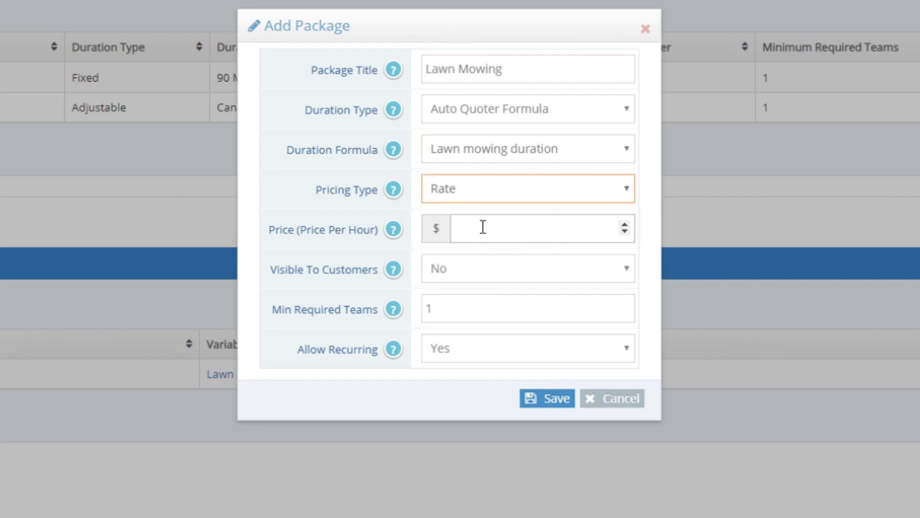
click(526, 227)
text(35.00)
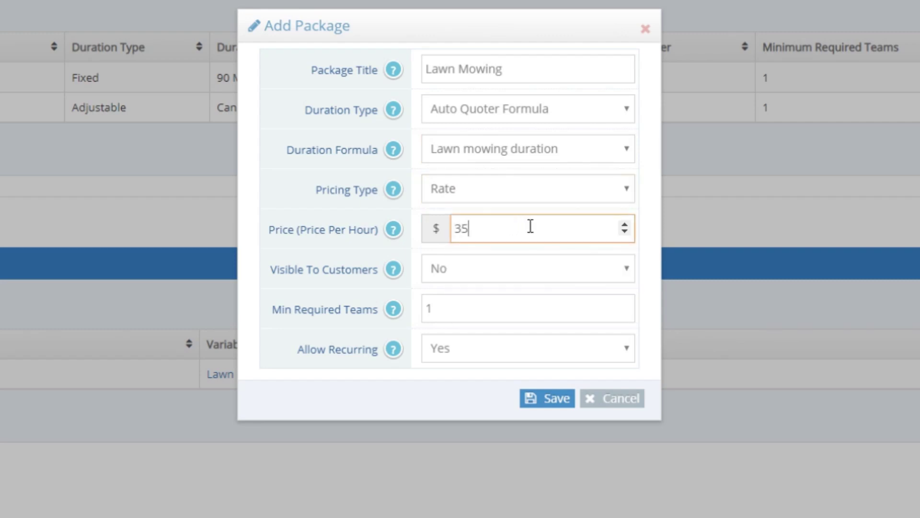
click(496, 267)
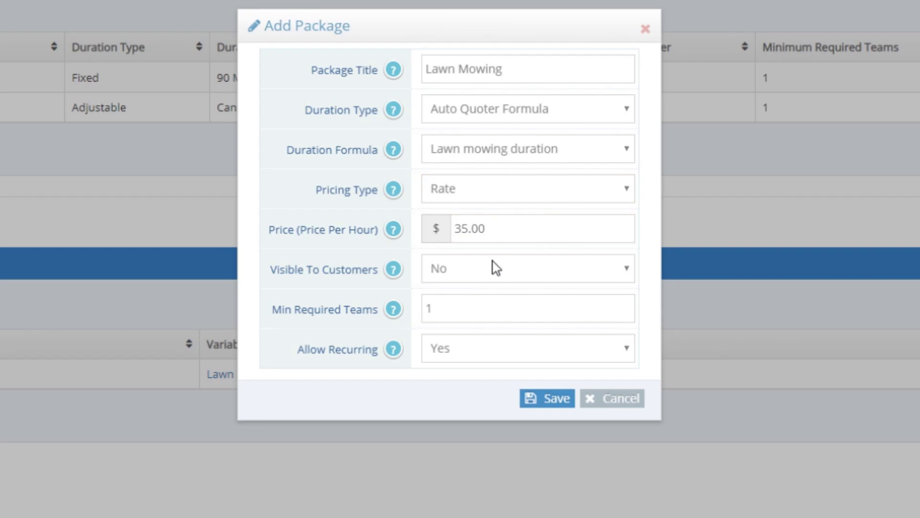
click(494, 268)
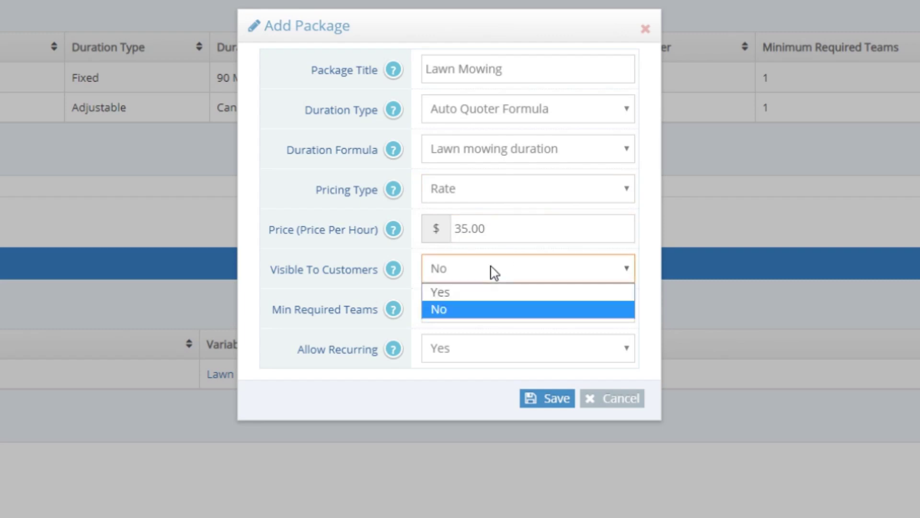
click(482, 291)
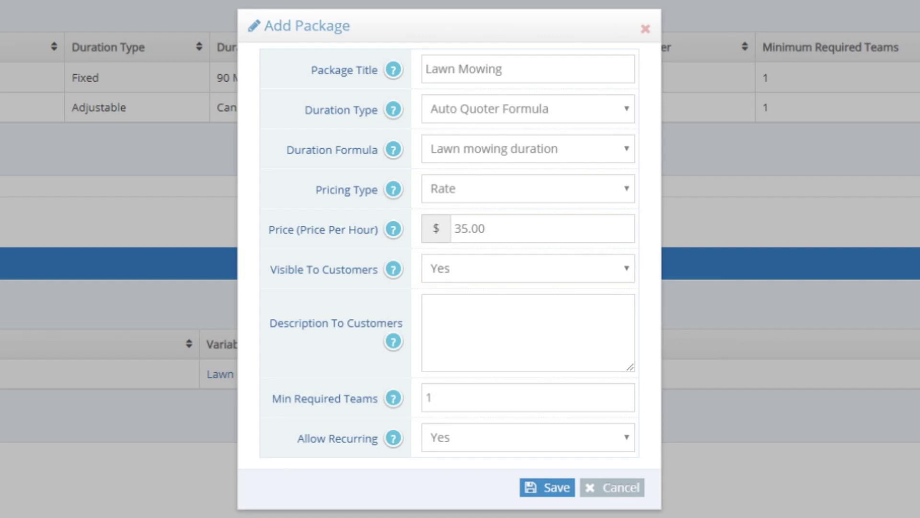
Describe the package as "Make your neighbors jealous with the best lawn mowing service in the city, your lawn will be the envy of the neighborhood.".
click(545, 329)
text(Make your neighb)
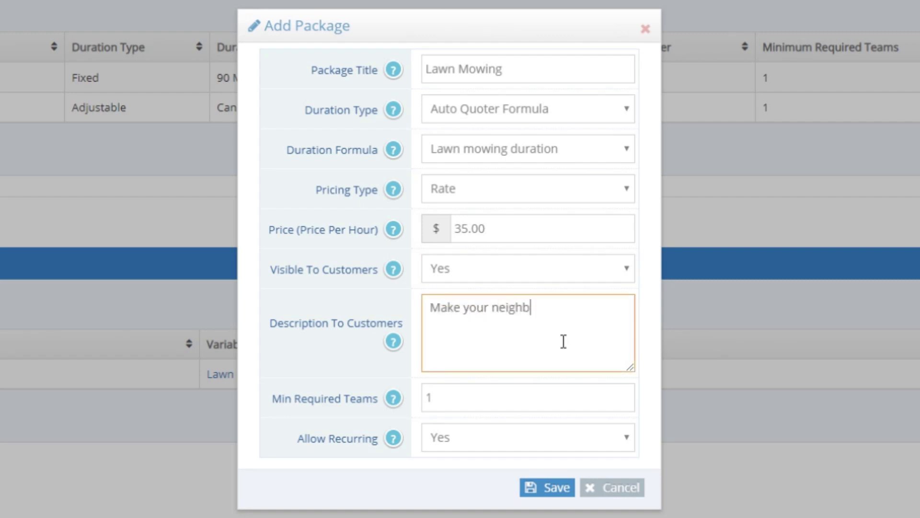
text(ors jealous with the best lawn mowing servi)
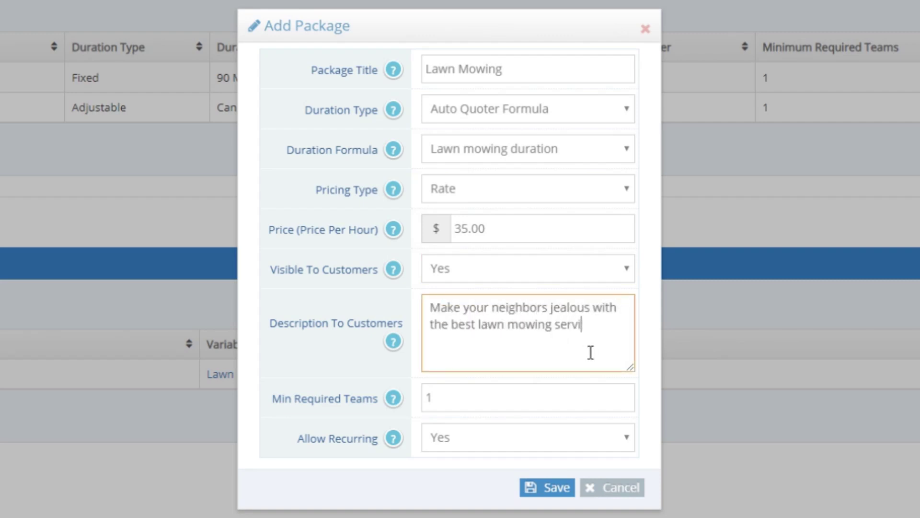
text(ce in the city, your lawn will be the envy of the neighborhood.)
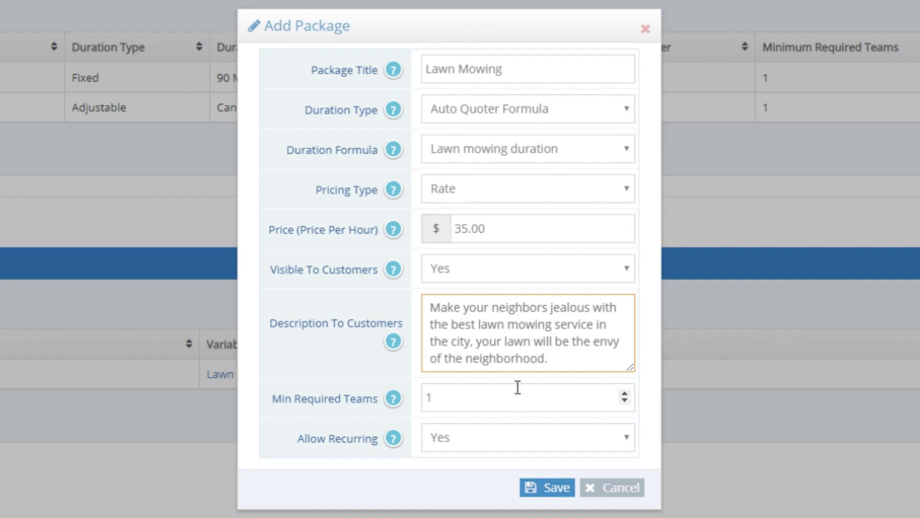
Keep the minimum required teams at 1 and recurring allowed, and save the Lawn Mowing package.
click(496, 403)
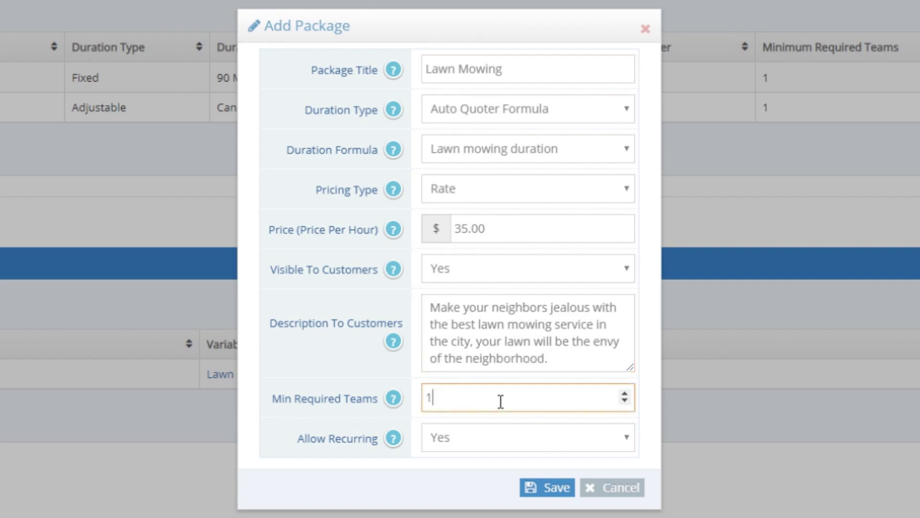
click(551, 445)
click(554, 460)
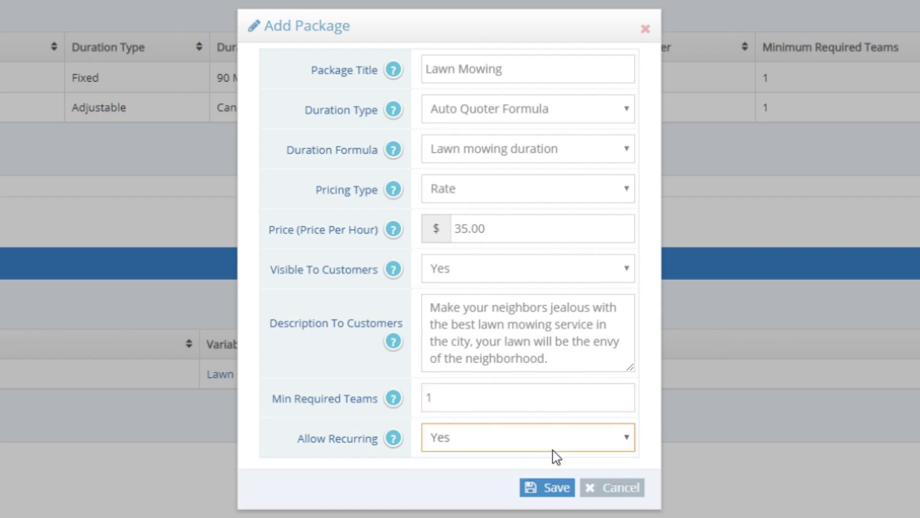
click(546, 497)
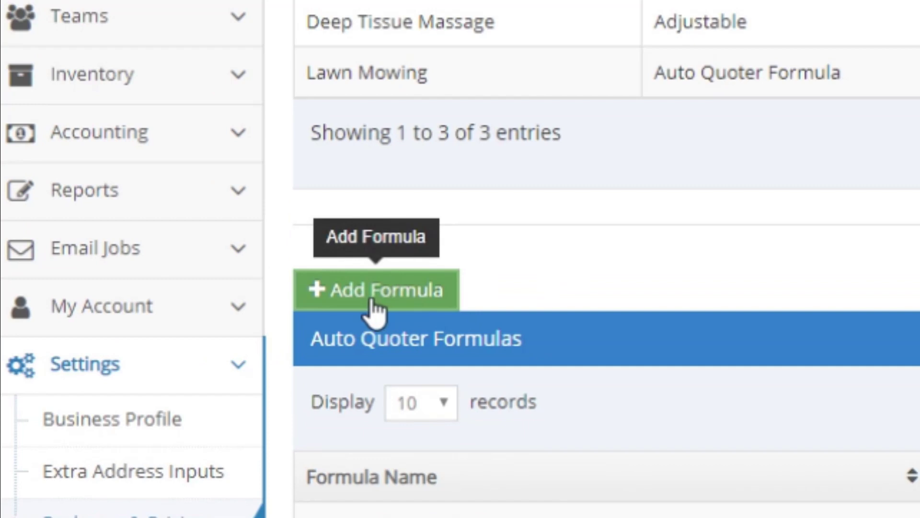
Start an auto quoter formula named "Lawn Maintenance Price" with lawn square footage, number of trees and number of dogs as its variables.
click(372, 301)
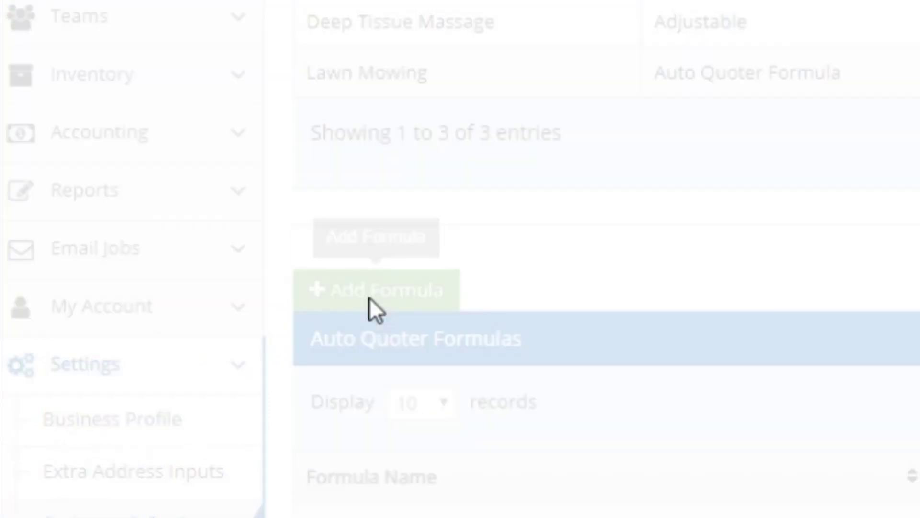
click(437, 70)
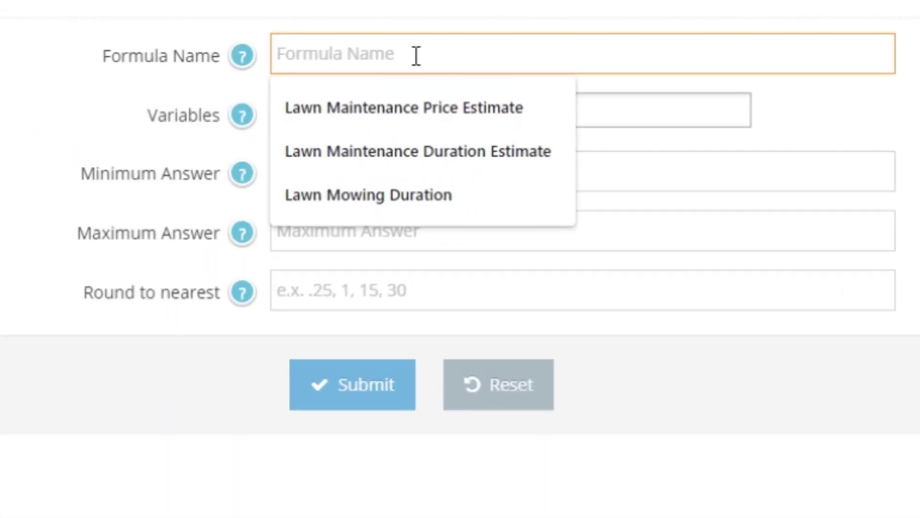
text(Lawn Main)
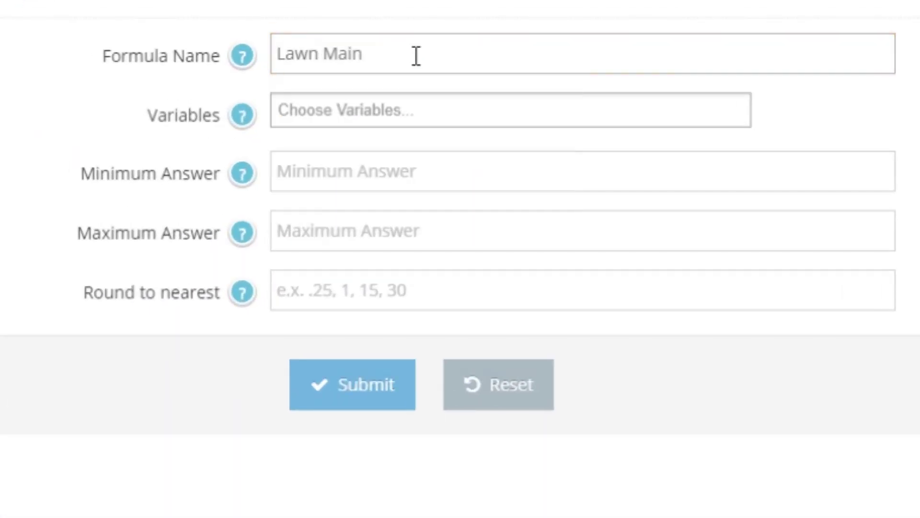
text(tenance Price)
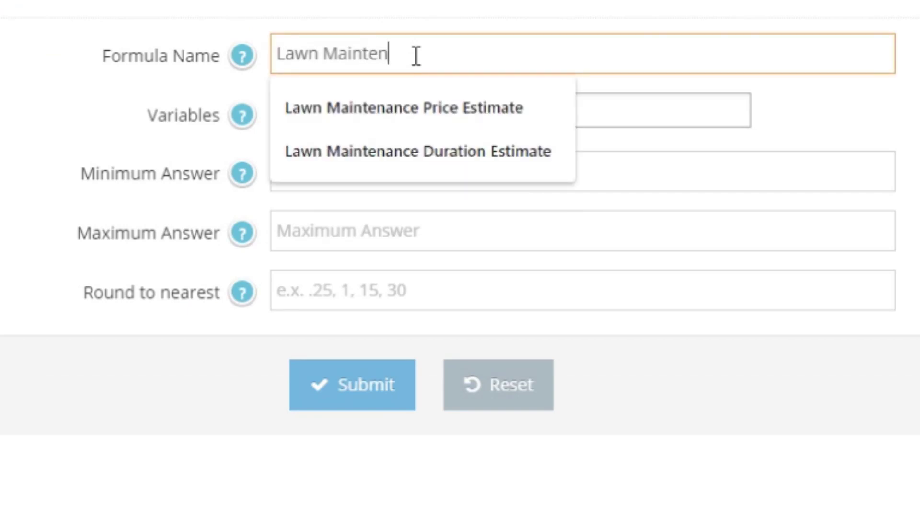
click(676, 114)
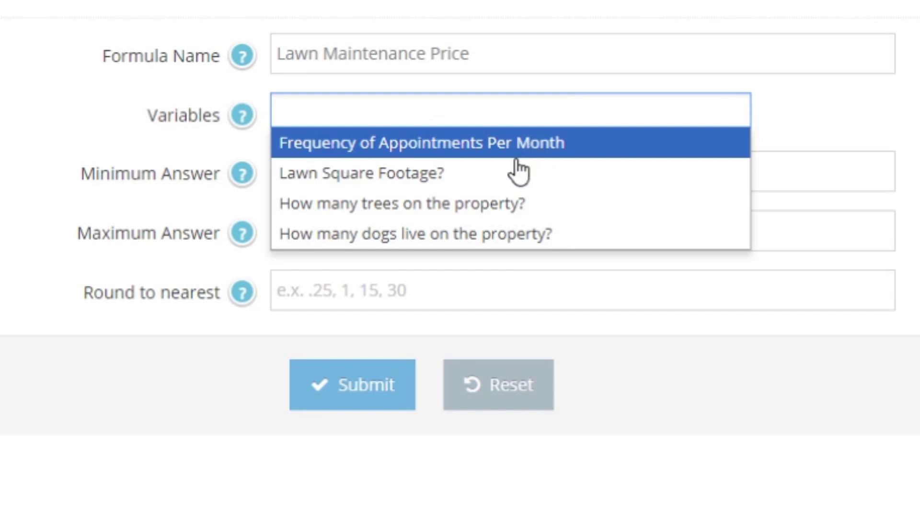
click(508, 177)
click(568, 117)
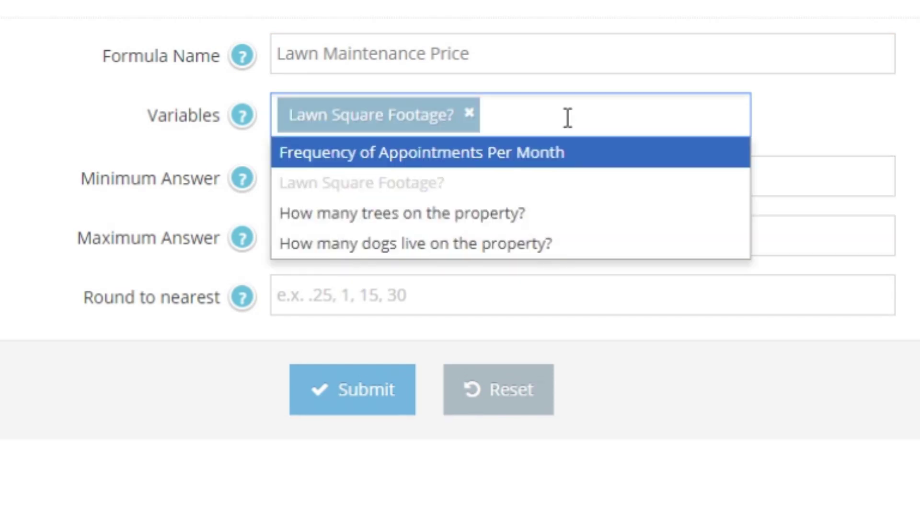
click(516, 217)
click(597, 158)
click(504, 294)
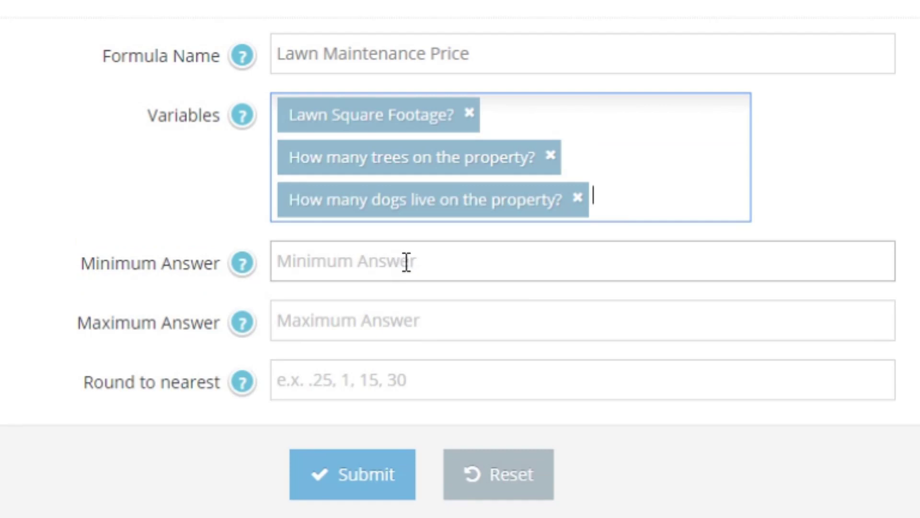
Set the formula's minimum answer to 120 and rounding to the nearest 1, leave the maximum blank, and submit the formula.
click(425, 261)
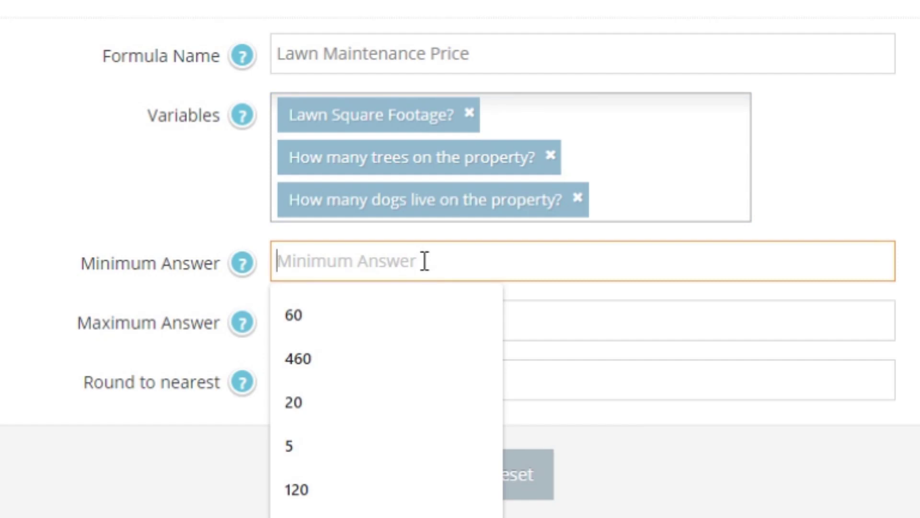
text(120)
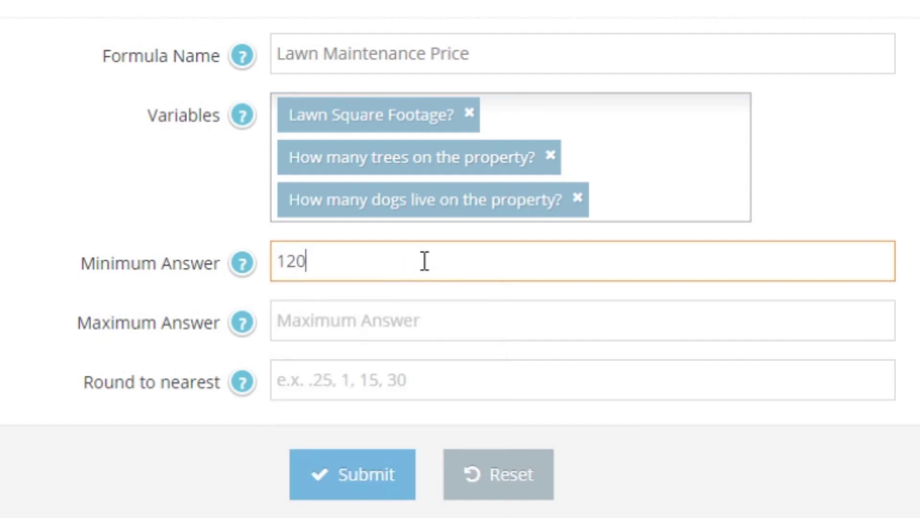
click(426, 323)
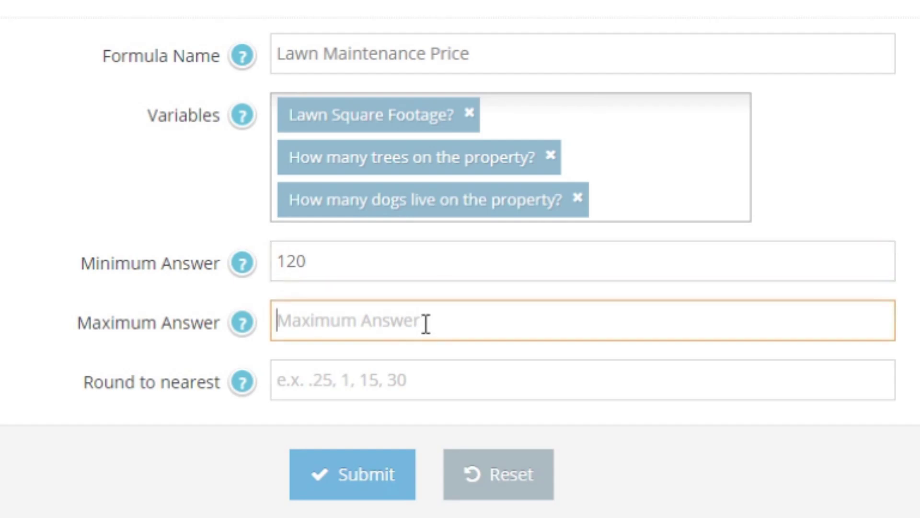
click(447, 383)
text(1)
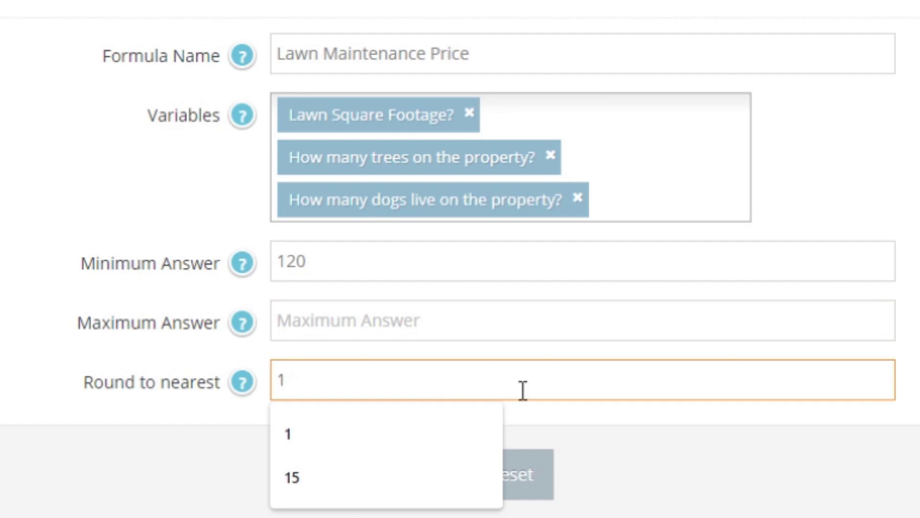
click(661, 453)
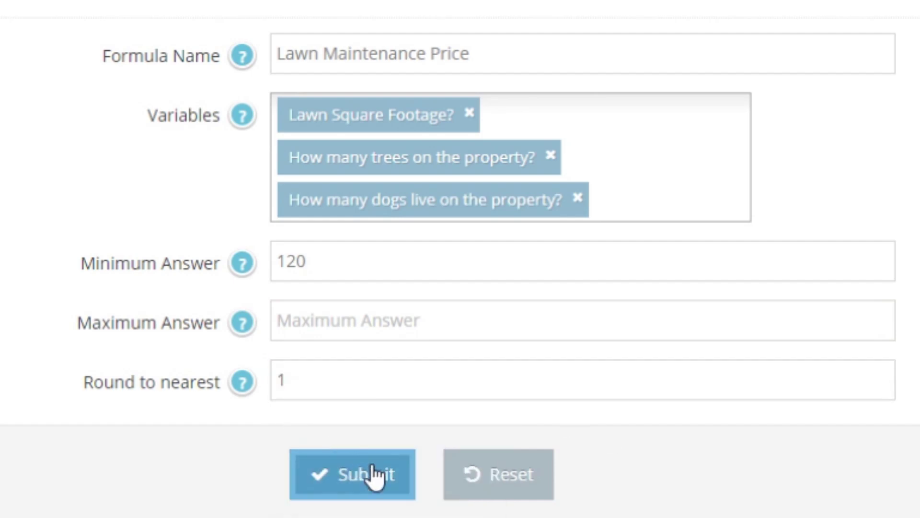
click(390, 493)
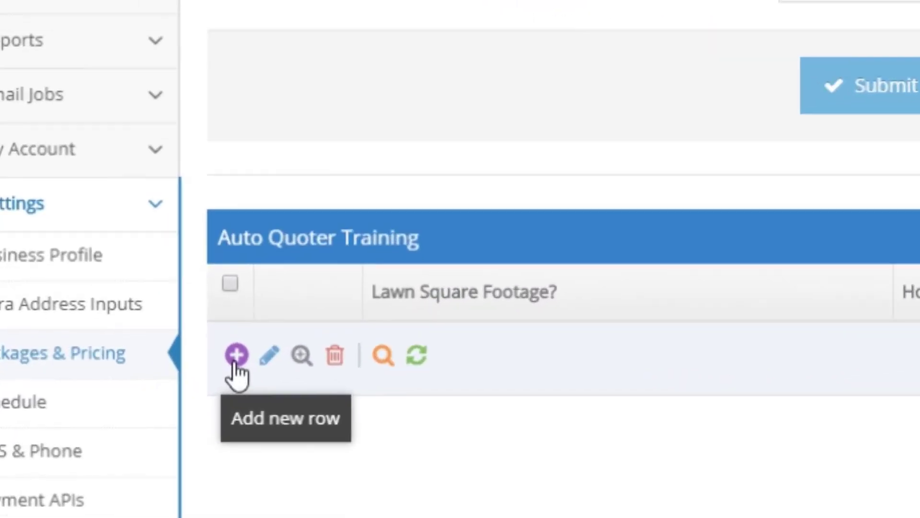
Add a training record with 1200 lawn square feet, 0 trees, 0 dogs and an answer of 150.
click(236, 356)
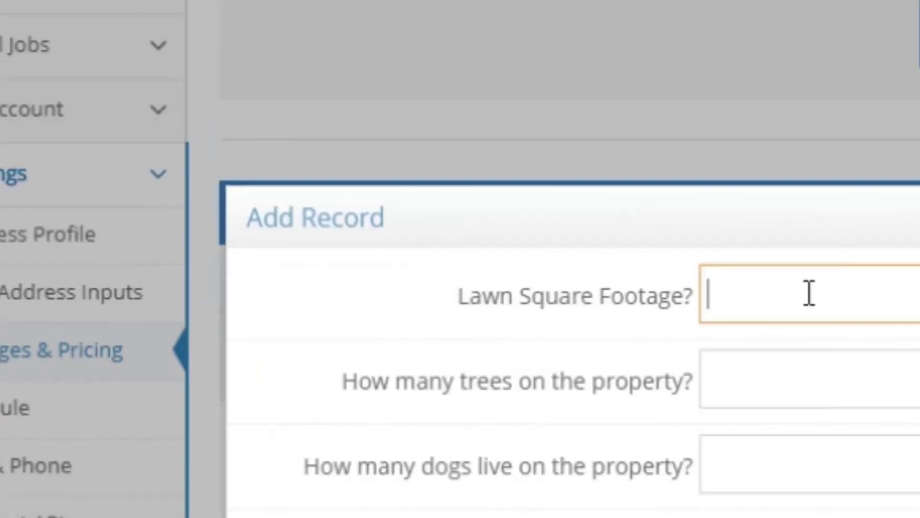
text(1200)
click(427, 340)
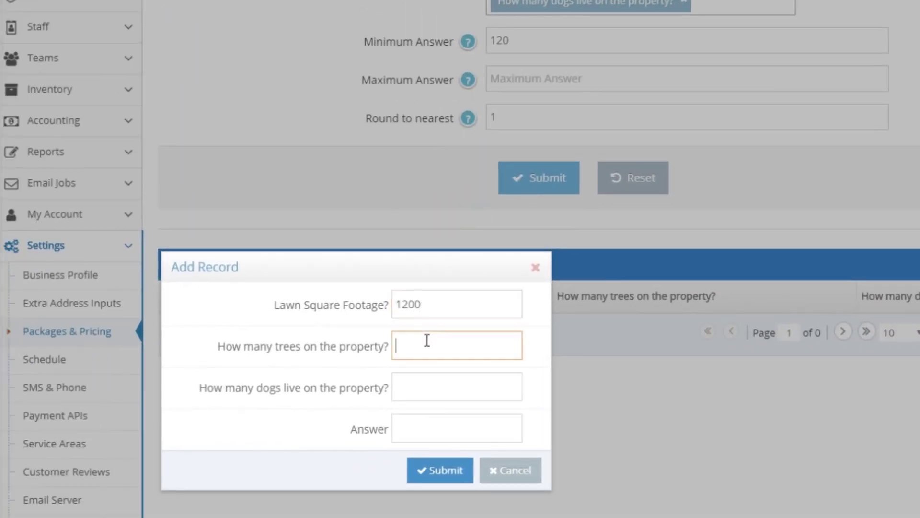
text(0)
click(420, 382)
text(0)
click(423, 420)
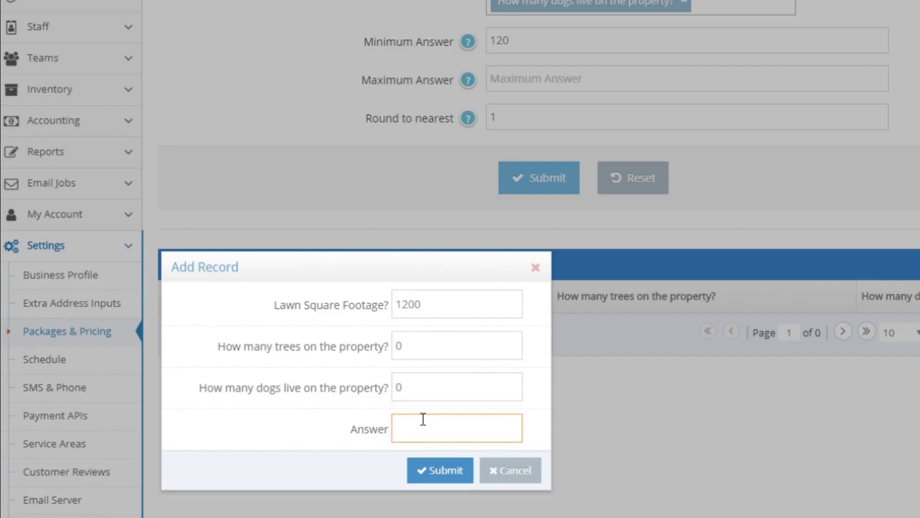
text(150)
click(426, 470)
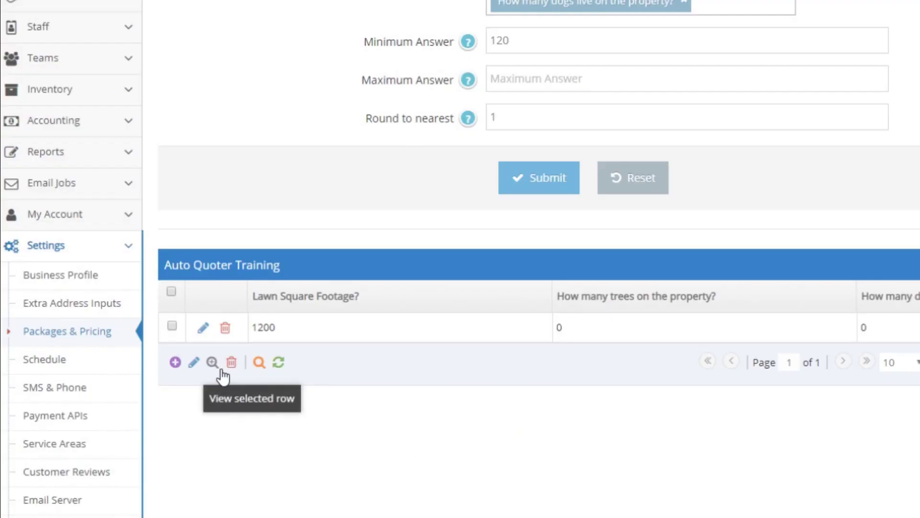
Add a training record with 1200 lawn square feet, 0 trees, 5 dogs and an answer of 170.
click(175, 363)
text(1)
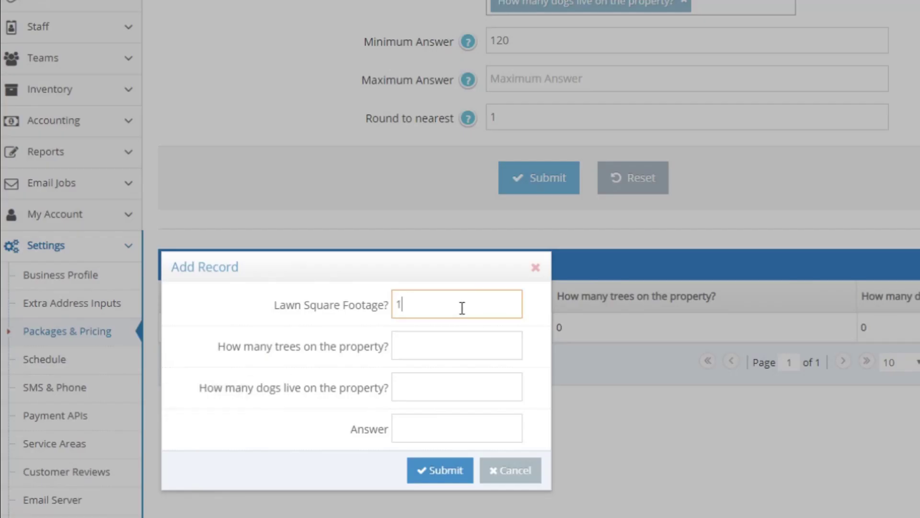
text(200)
click(438, 337)
text(0)
click(425, 386)
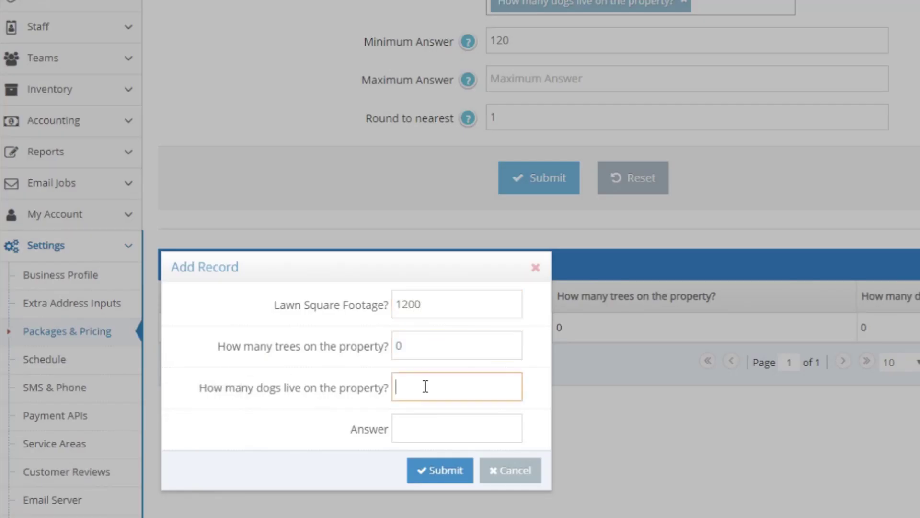
text(5)
click(425, 426)
text(170)
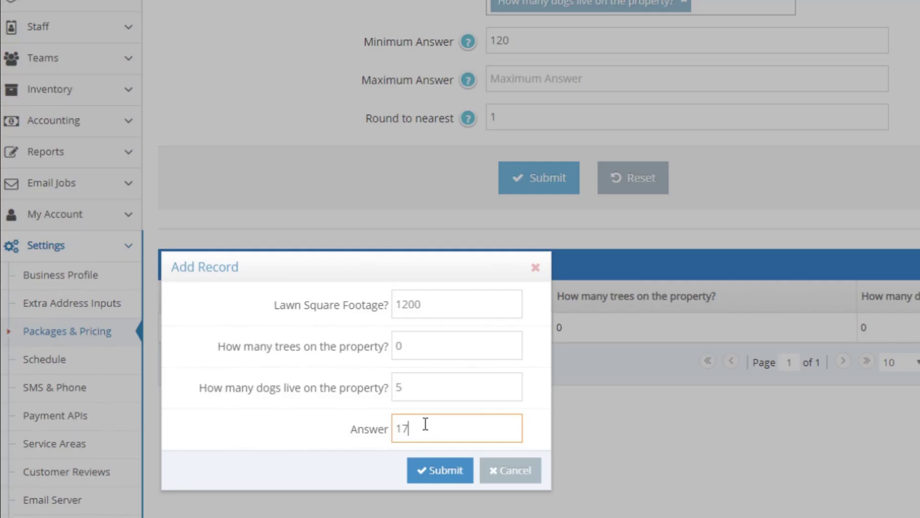
click(427, 471)
Add a training record with 1200 lawn square feet, 5 trees, 0 dogs and an answer of 290.
click(174, 392)
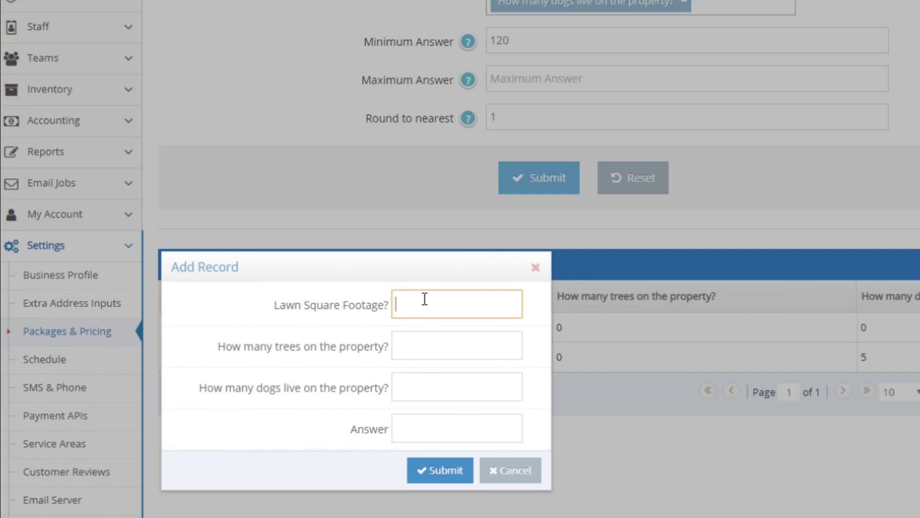
text(1200)
click(438, 346)
text(5)
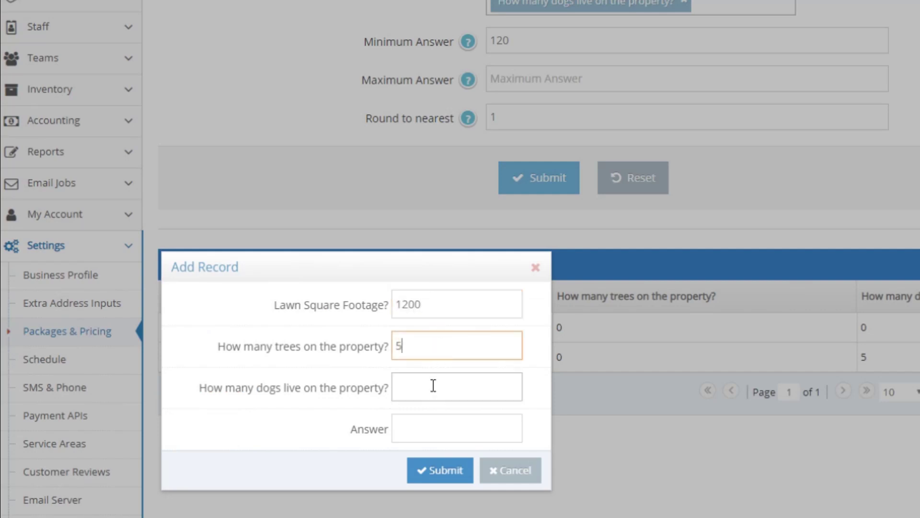
click(433, 385)
text(0)
click(432, 425)
text(290)
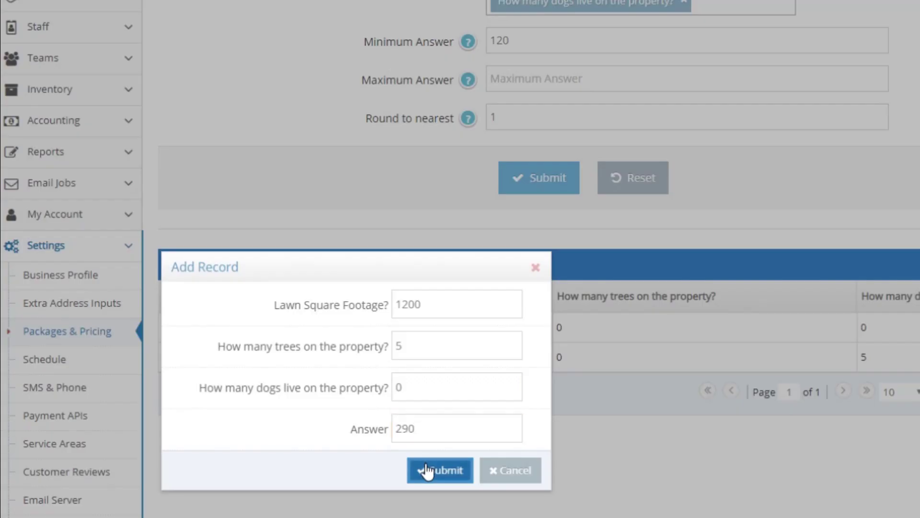
click(427, 470)
Add a training record with 12000 lawn square feet, 0 trees, 0 dogs and an answer of 310.
click(176, 424)
text(12000)
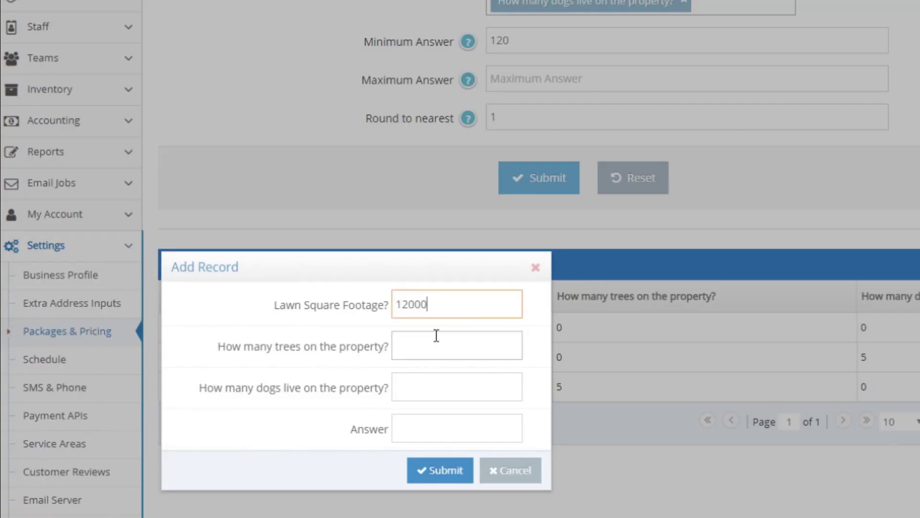
click(437, 335)
text(0)
click(427, 394)
text(0)
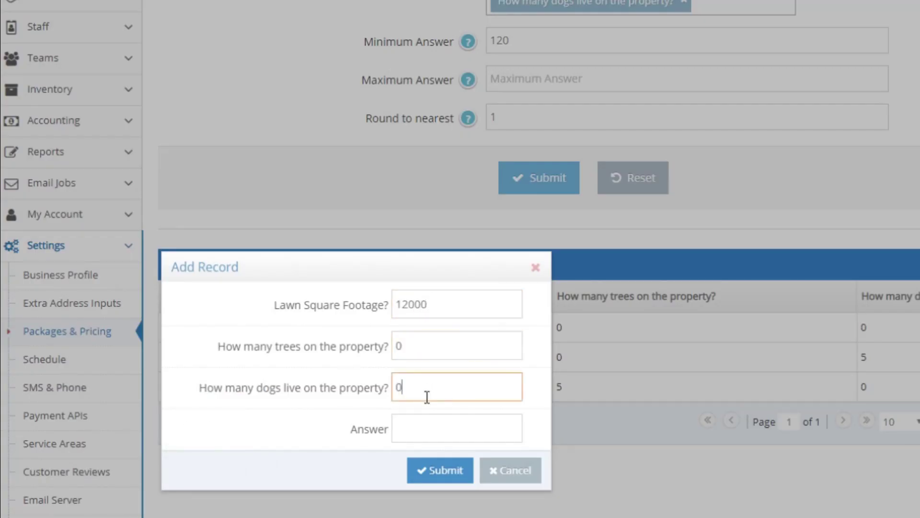
click(422, 428)
text(310)
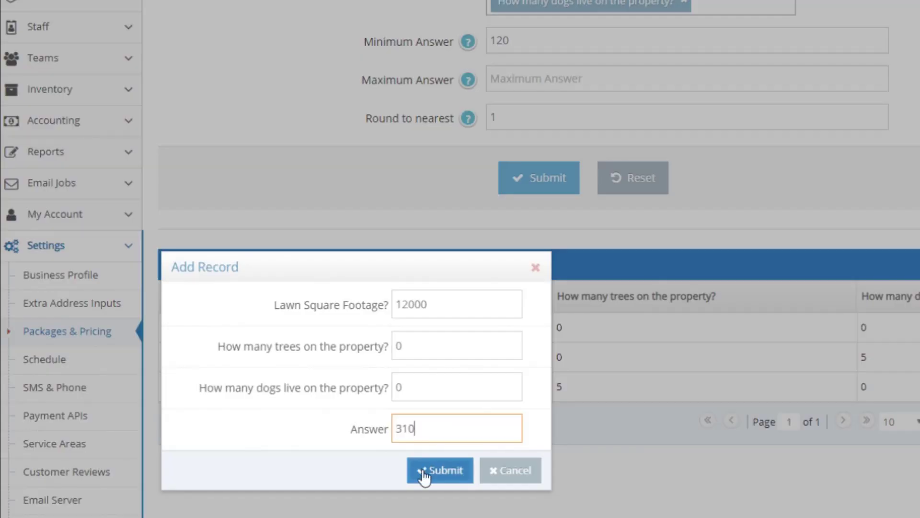
click(424, 471)
Add a training record with 12000 lawn square feet, 5 trees, 0 dogs and an answer of 510.
click(174, 452)
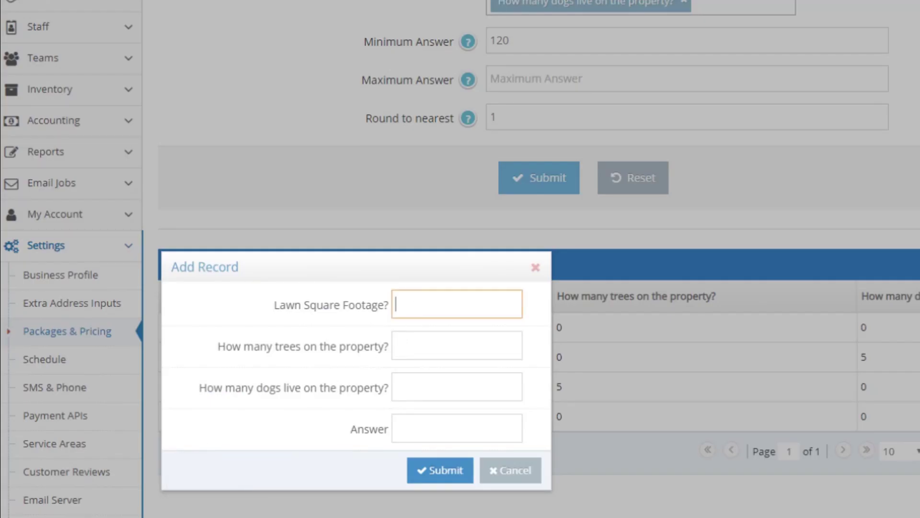
text(12000)
click(453, 344)
text(5)
click(441, 389)
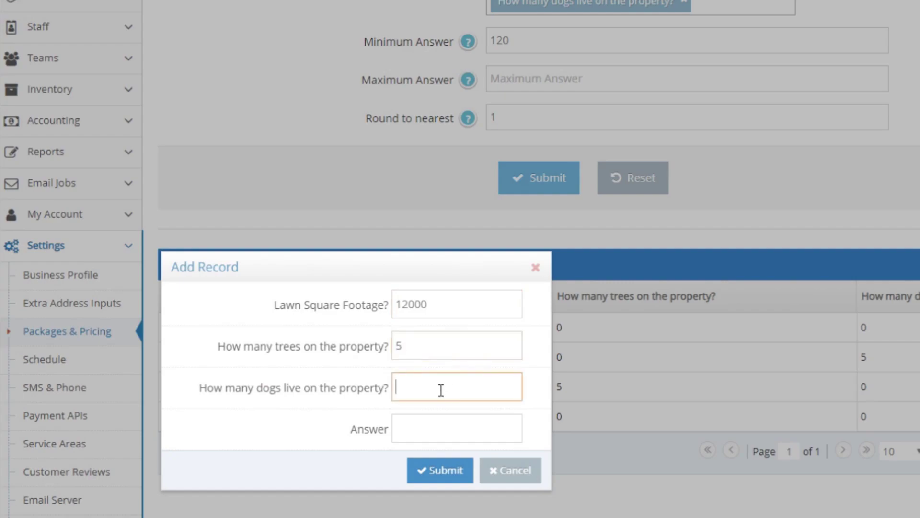
text(0)
click(433, 426)
text(510)
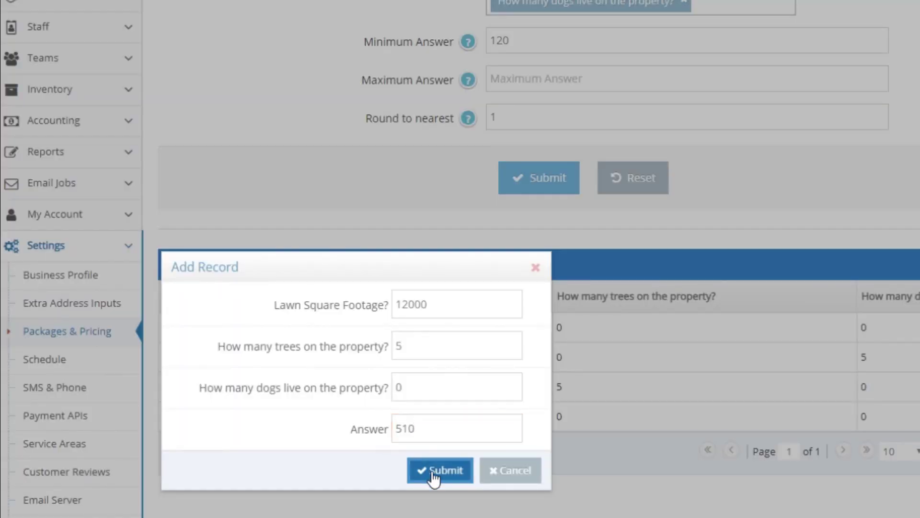
click(433, 472)
Add a training record with 12000 lawn square feet, 0 trees, 5 dogs and an answer of 390.
click(176, 482)
text(1)
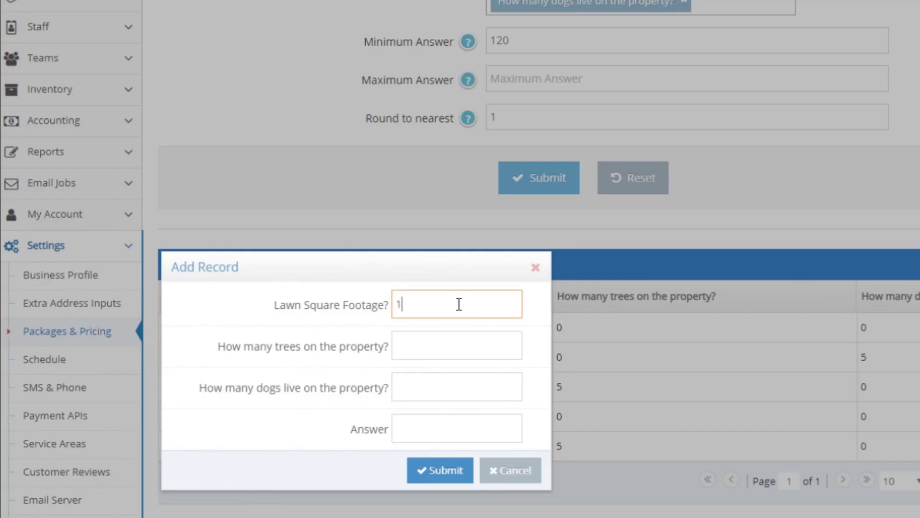
text(2000)
click(446, 341)
text(0)
click(436, 384)
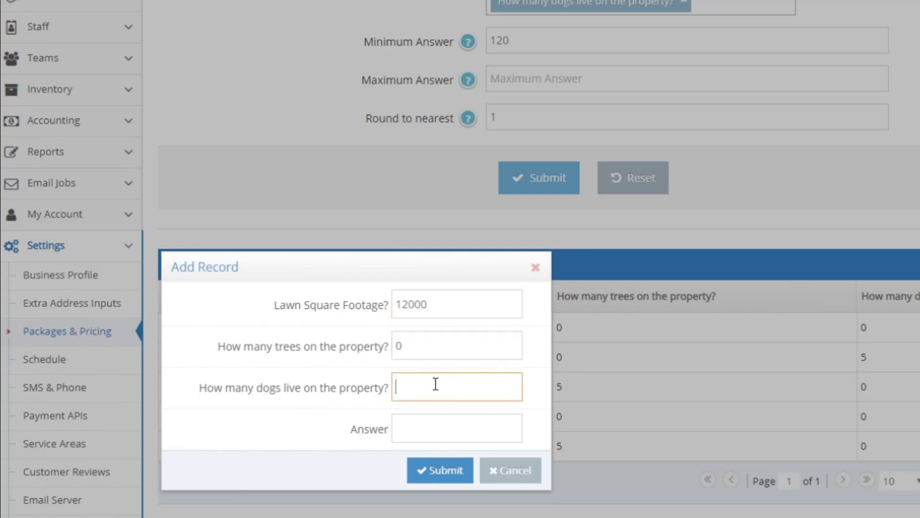
text(5)
click(432, 421)
text(360)
drag(434, 422, 401, 428)
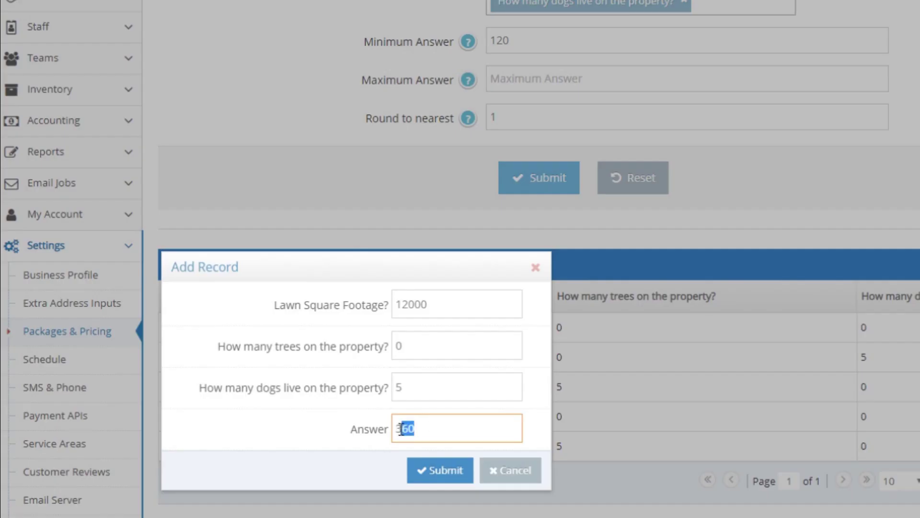
text(90)
click(418, 471)
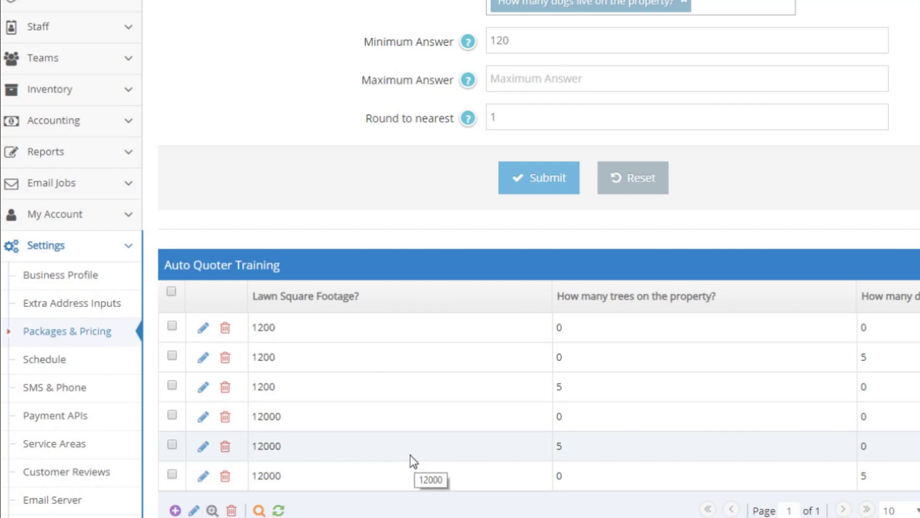
Fill in a new training record with 15000 lawn square feet, 2 trees, 3 dogs and an answer of 484.
click(175, 510)
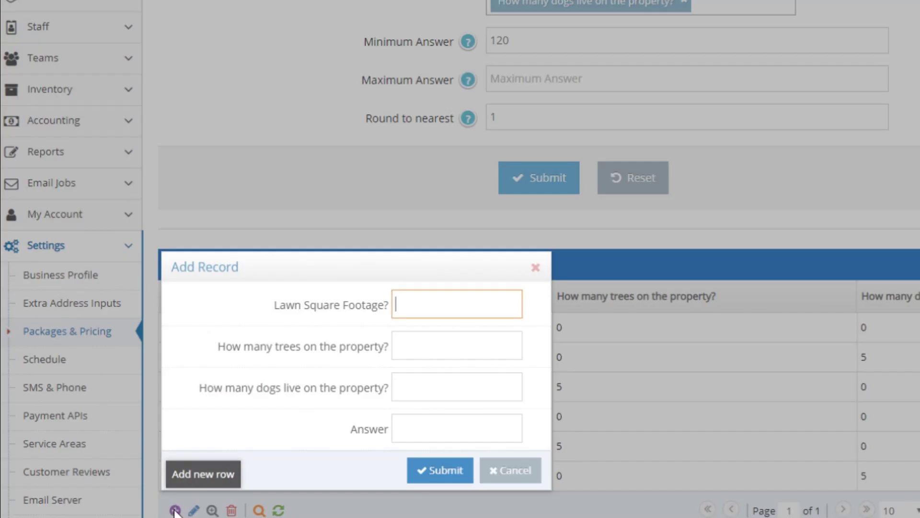
text(15000)
click(431, 336)
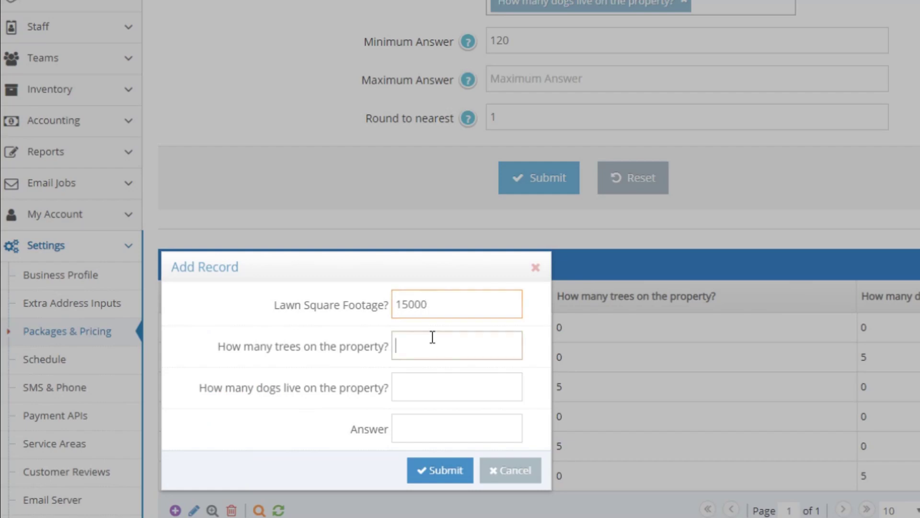
text(2)
click(438, 390)
text(3)
click(440, 428)
text(484)
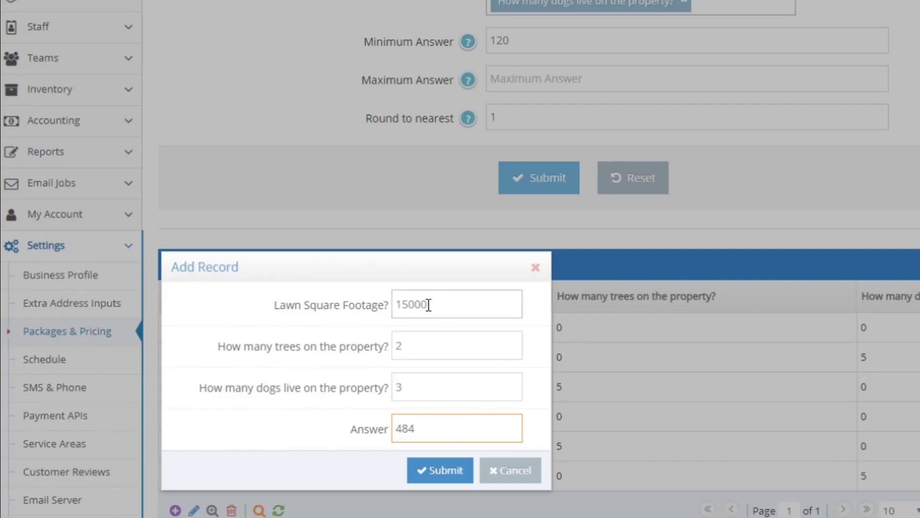
Change the new record's lawn square footage to 6000 and its answer to 350, and submit the record.
drag(402, 305, 409, 307)
text(1)
click(423, 345)
text(6)
click(430, 342)
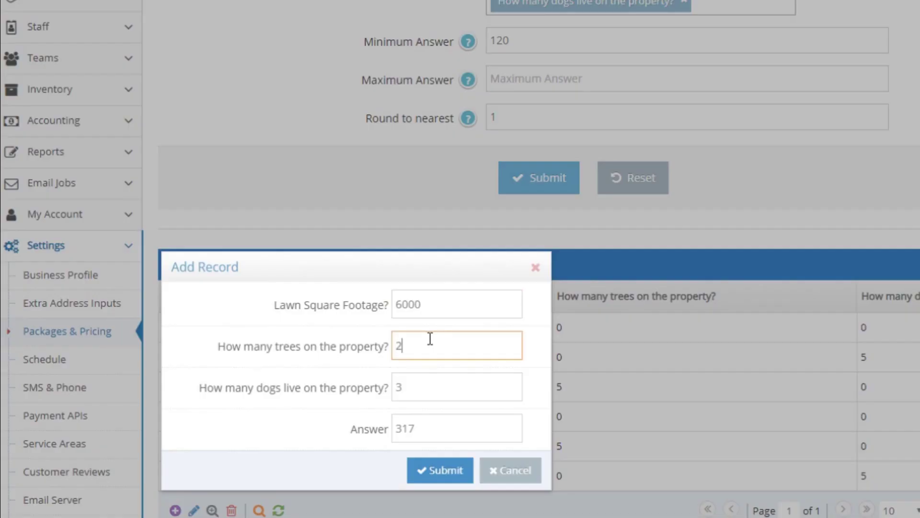
click(425, 383)
click(426, 354)
double_click(434, 431)
text(350)
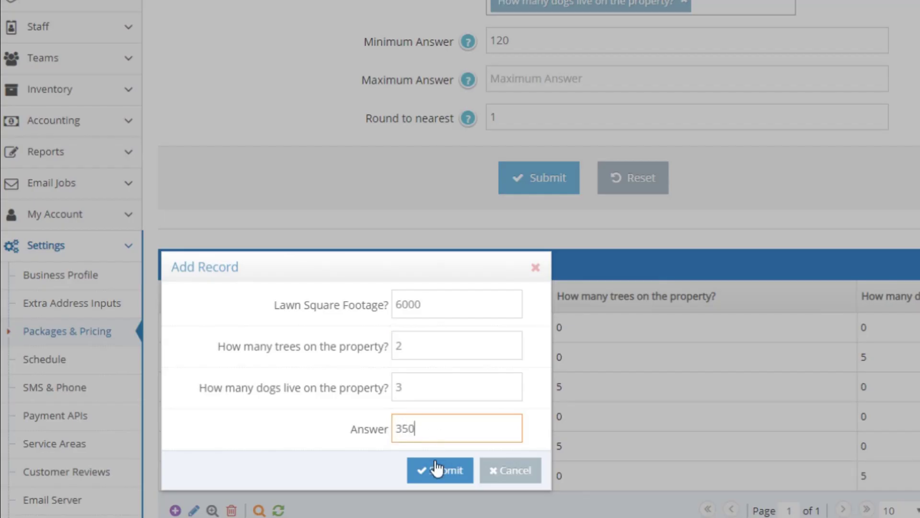
click(437, 469)
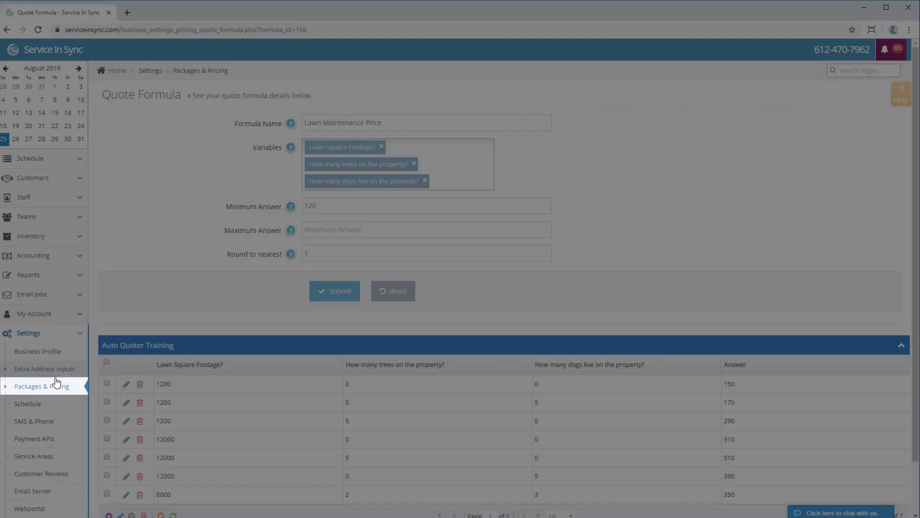
Start a new quote formula named Lawn Maintenance Duration with the lawn square footage and number of trees questions as variables.
click(55, 388)
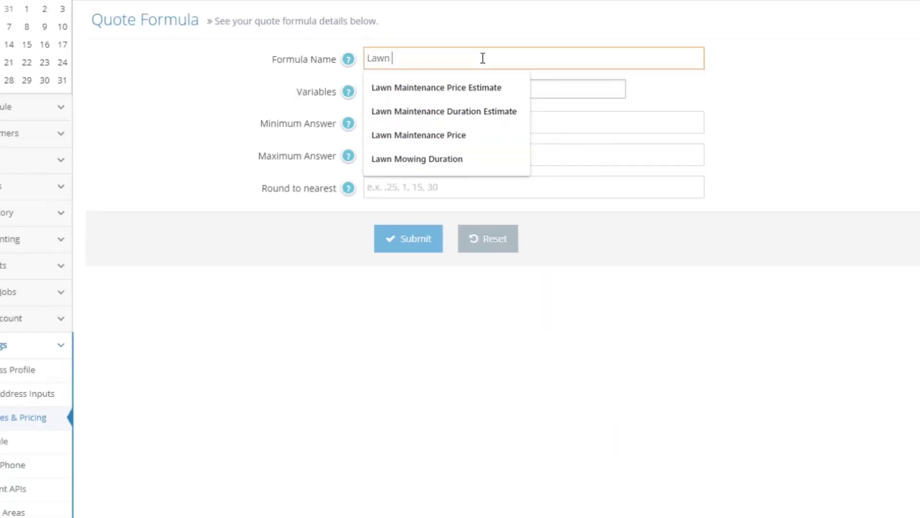
text(Main)
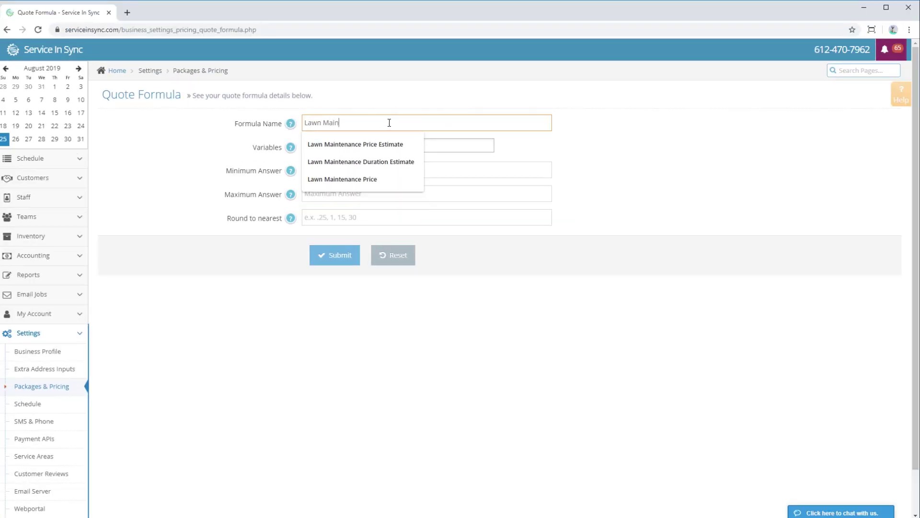
text(tenance Duration)
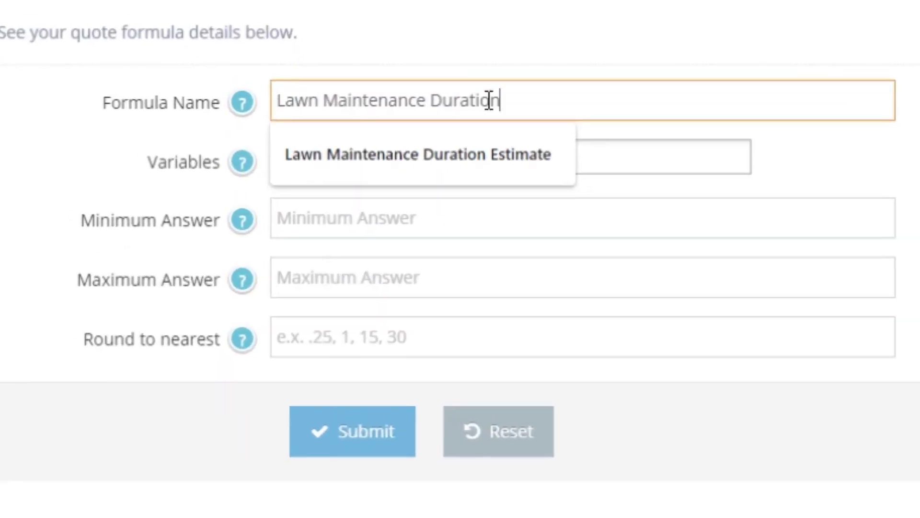
click(643, 150)
click(376, 232)
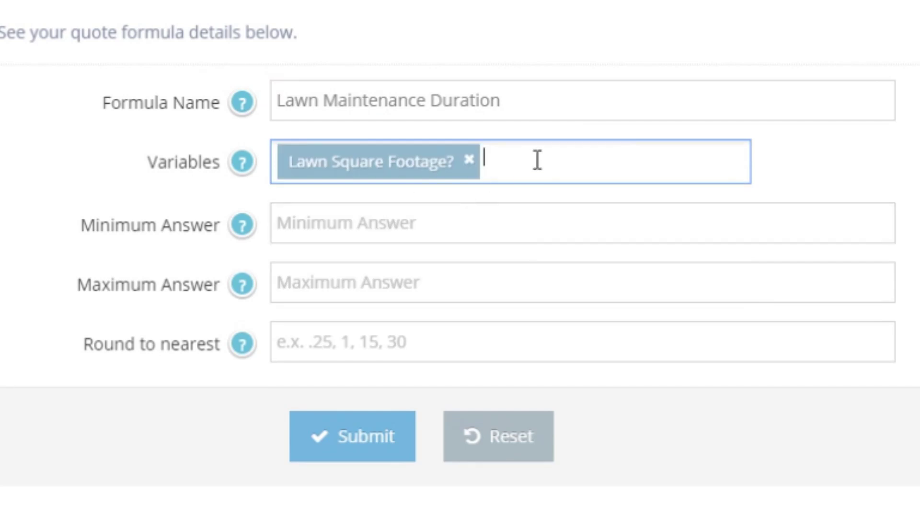
click(536, 158)
click(446, 265)
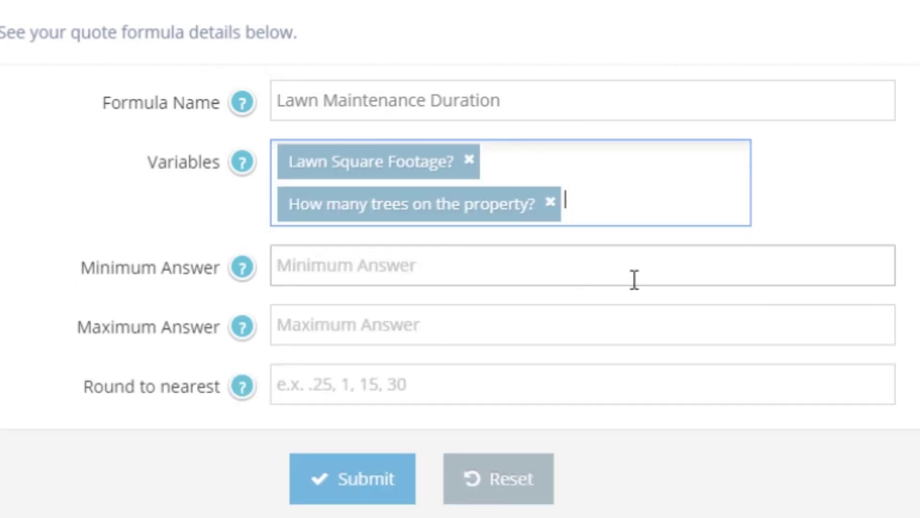
Set the formula's minimum answer to 45 and rounding to the nearest 5, leave the maximum blank, and submit the formula.
click(459, 263)
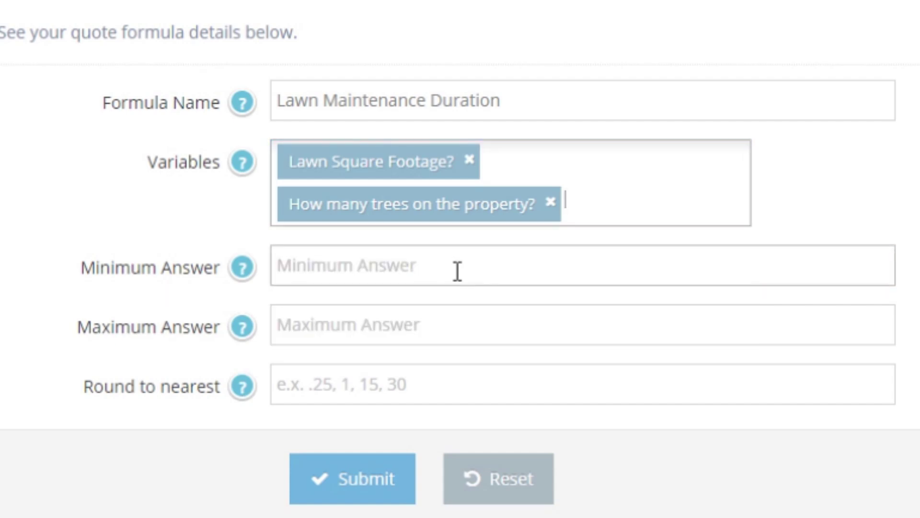
click(457, 266)
text(45)
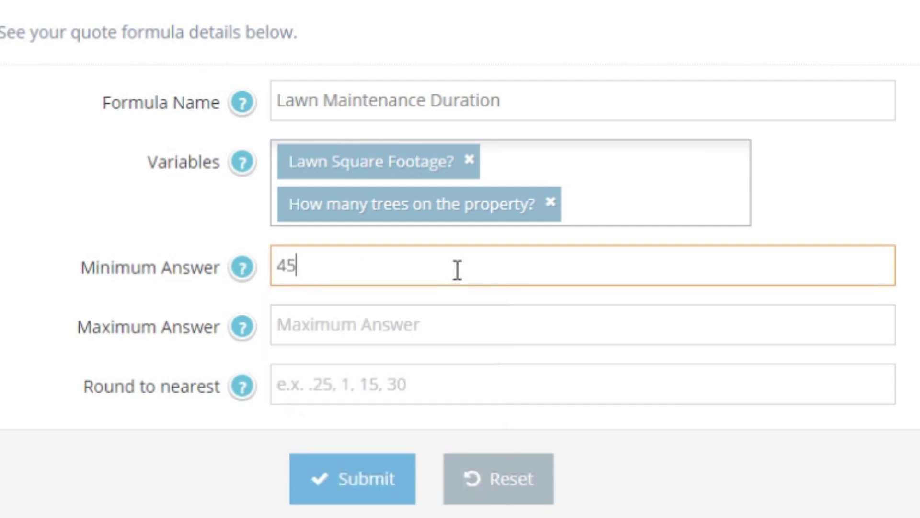
click(433, 326)
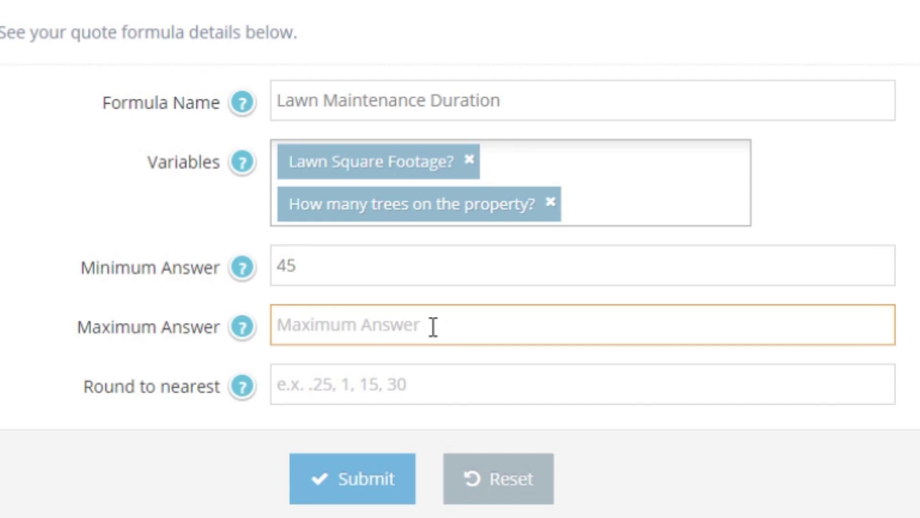
click(417, 379)
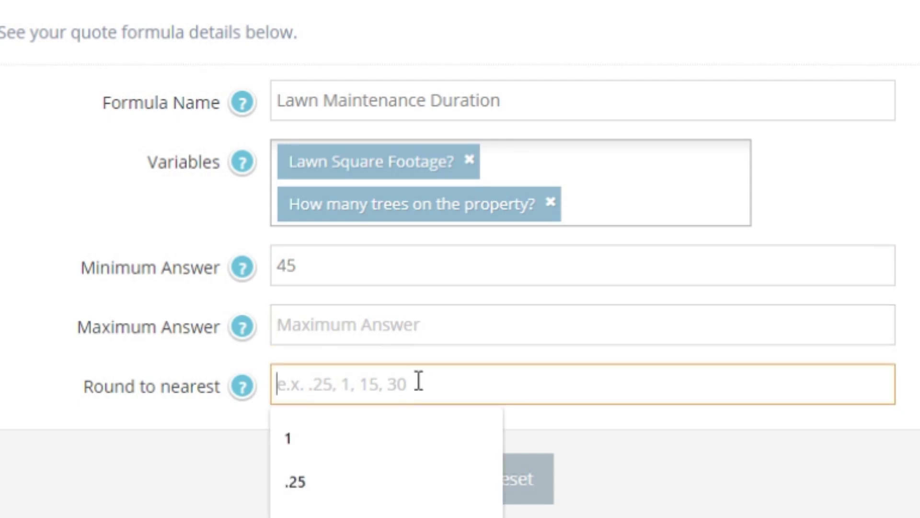
click(427, 382)
text(5)
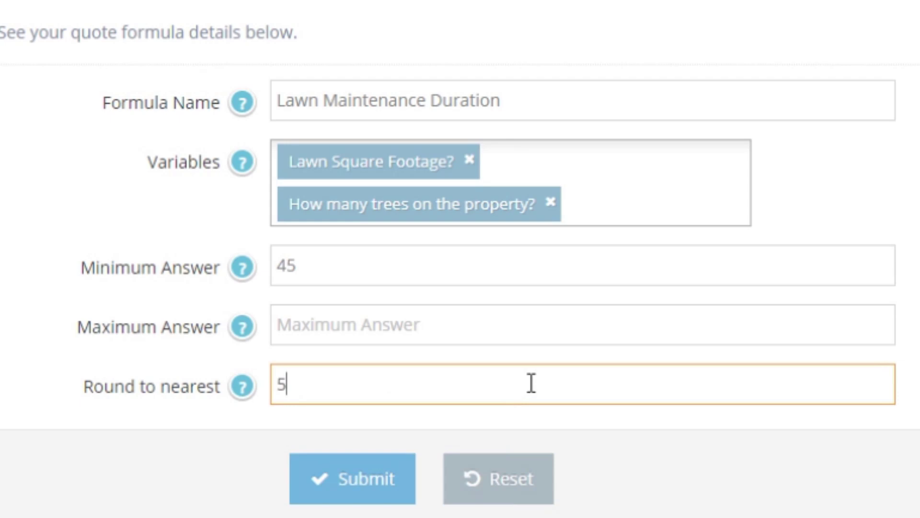
click(379, 479)
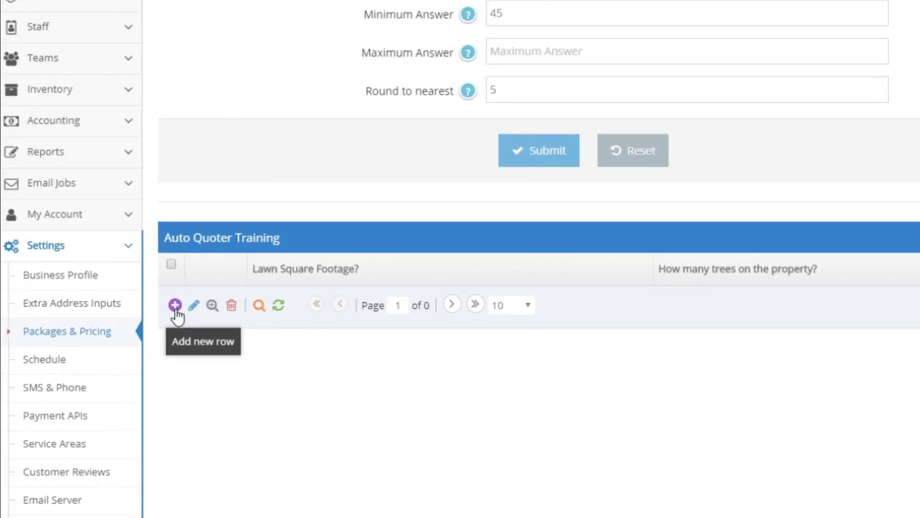
Add a training record with 1200 lawn square feet, 0 trees and an answer of 90.
click(176, 305)
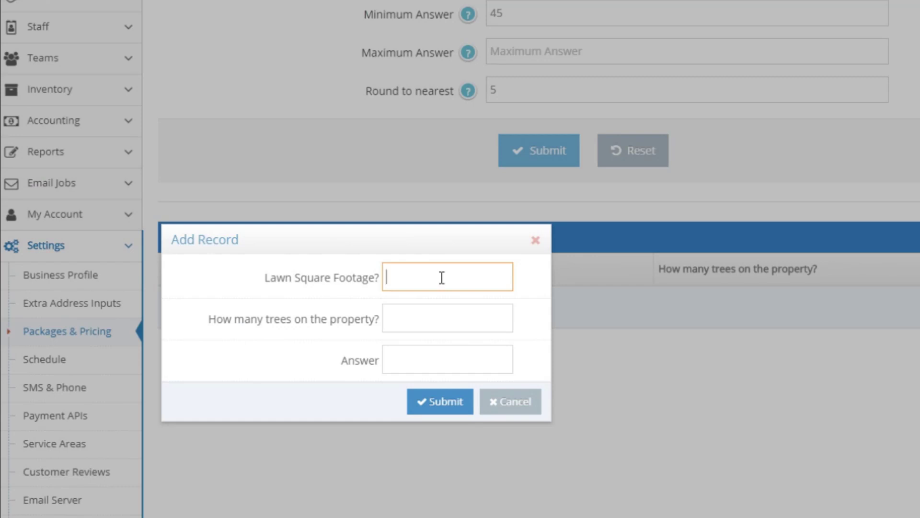
text(1200)
click(425, 319)
text(0)
click(415, 362)
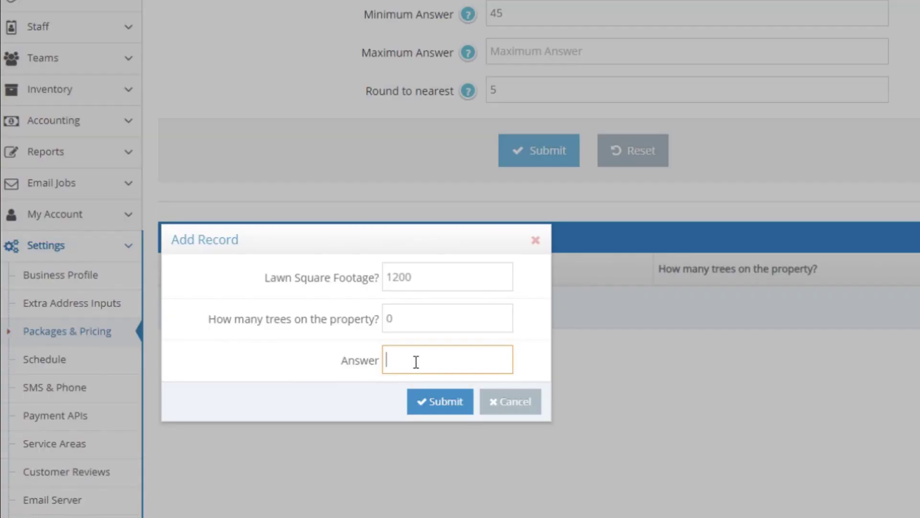
text(90)
click(416, 401)
Add a training record with 1200 lawn square feet, 10 trees and an answer of 290.
click(177, 334)
text(1200)
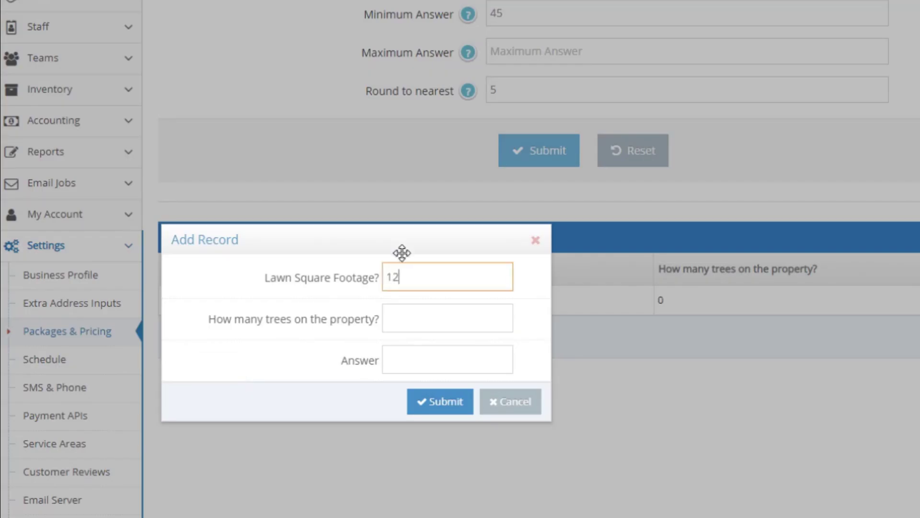
click(417, 316)
text(10)
click(415, 349)
text(290)
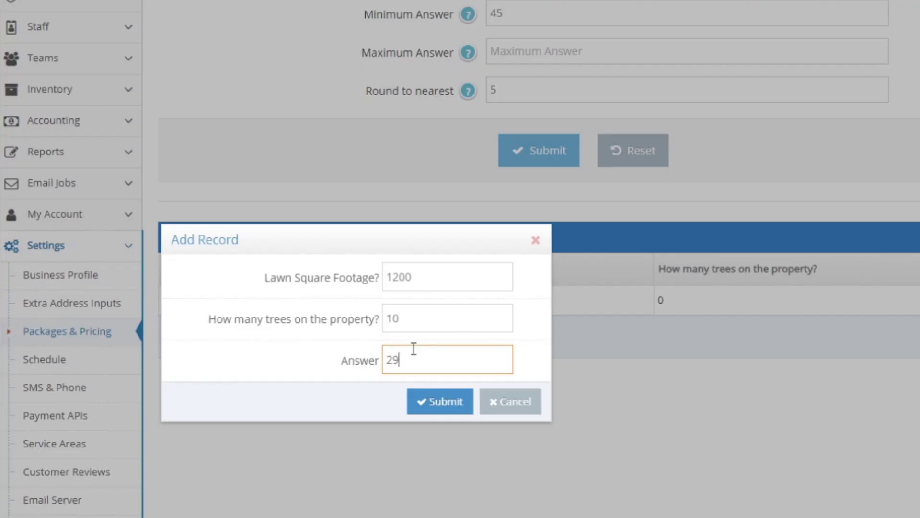
click(421, 401)
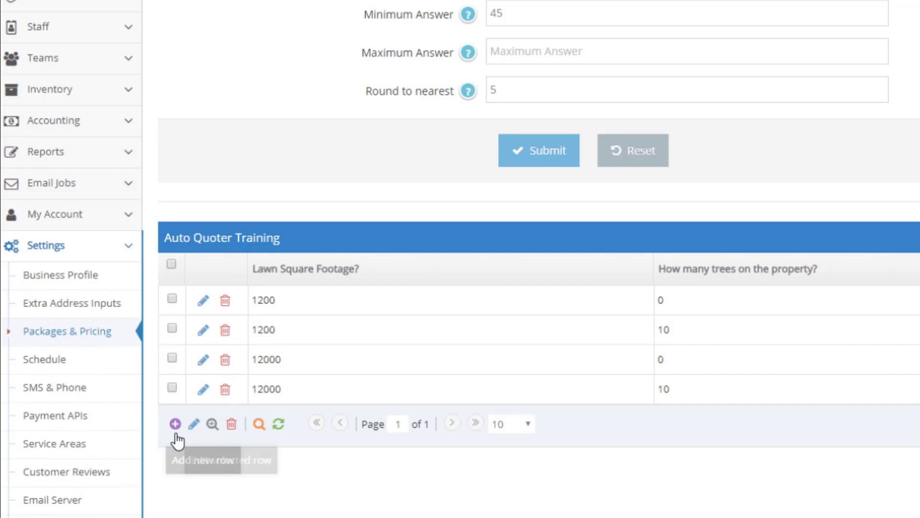
click(175, 425)
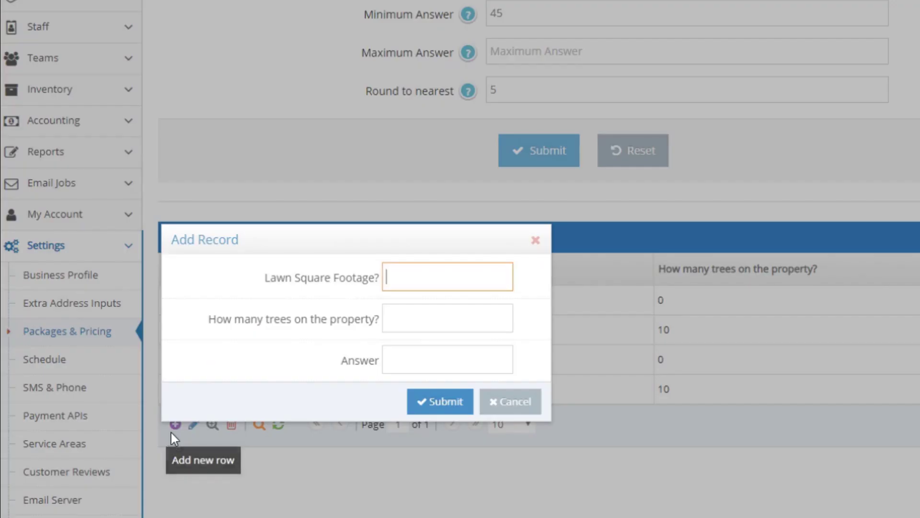
text(12000)
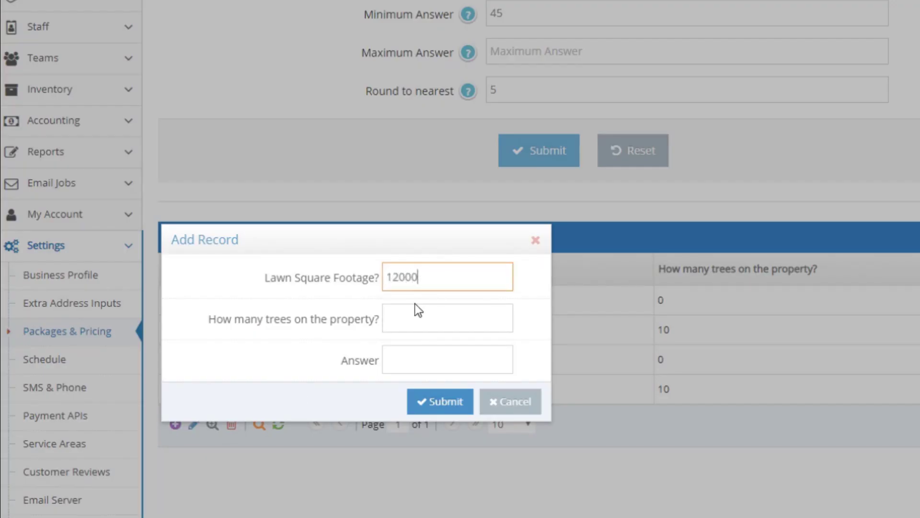
click(415, 311)
text(3)
click(419, 360)
text(300)
drag(423, 366, 330, 365)
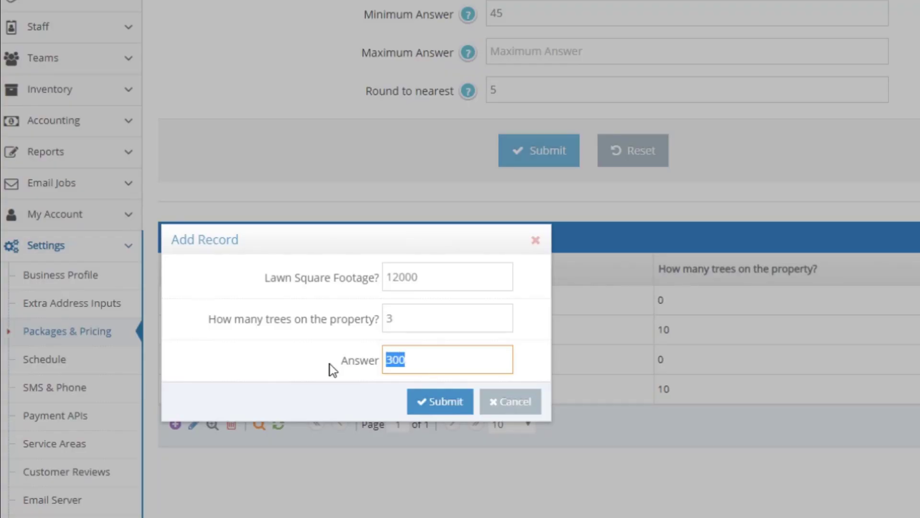
text(500)
click(526, 403)
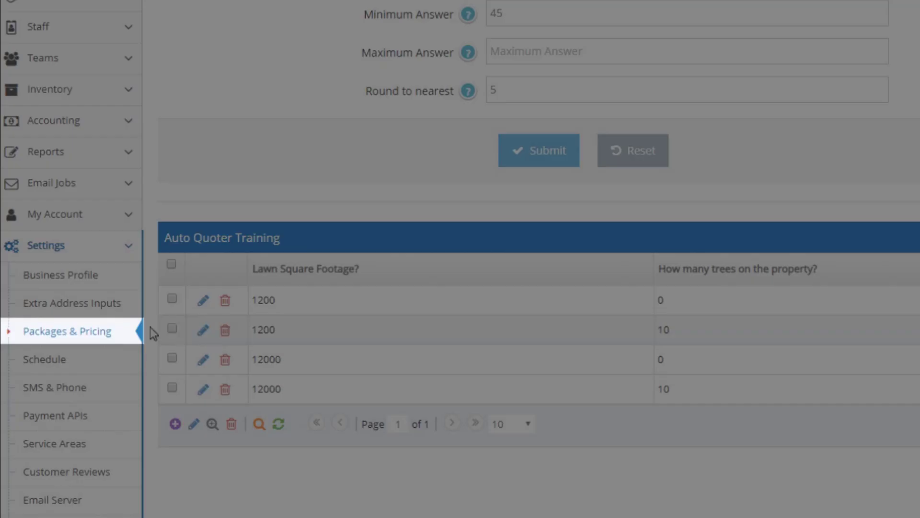
Start a new package titled Lawn Maintenance with an Auto Quoter Formula duration type using the Lawn Maintenance Duration formula.
click(62, 336)
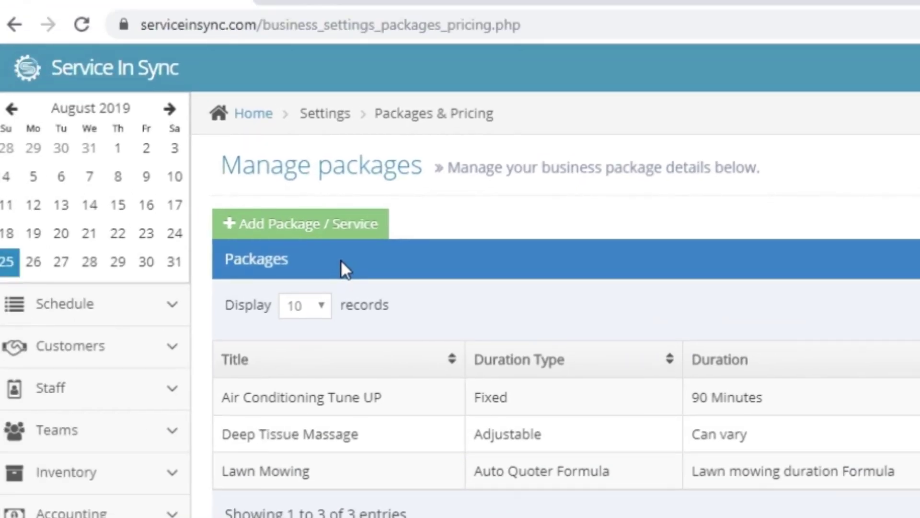
click(309, 224)
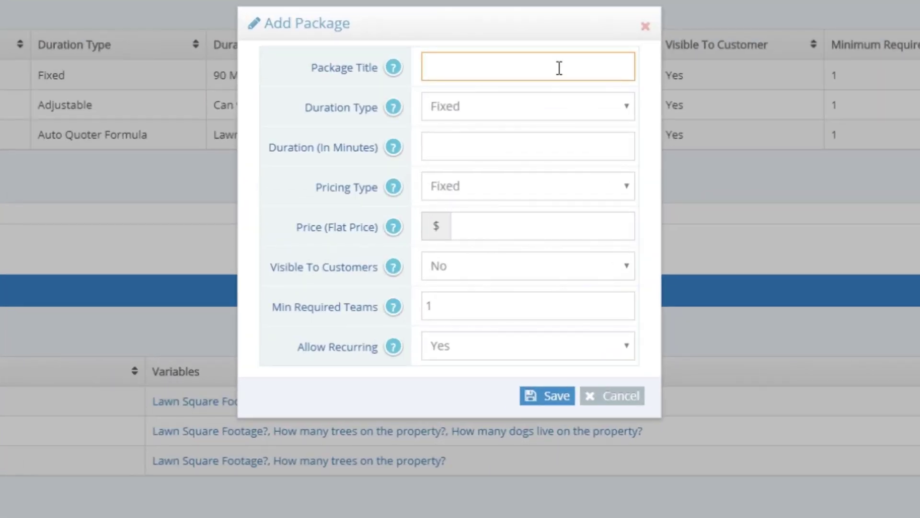
text(Lawn Maintenance)
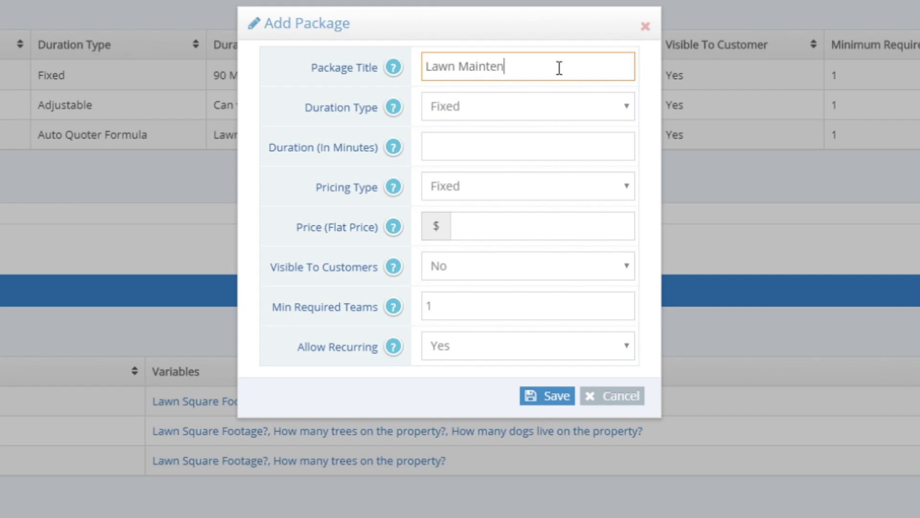
click(470, 113)
click(465, 147)
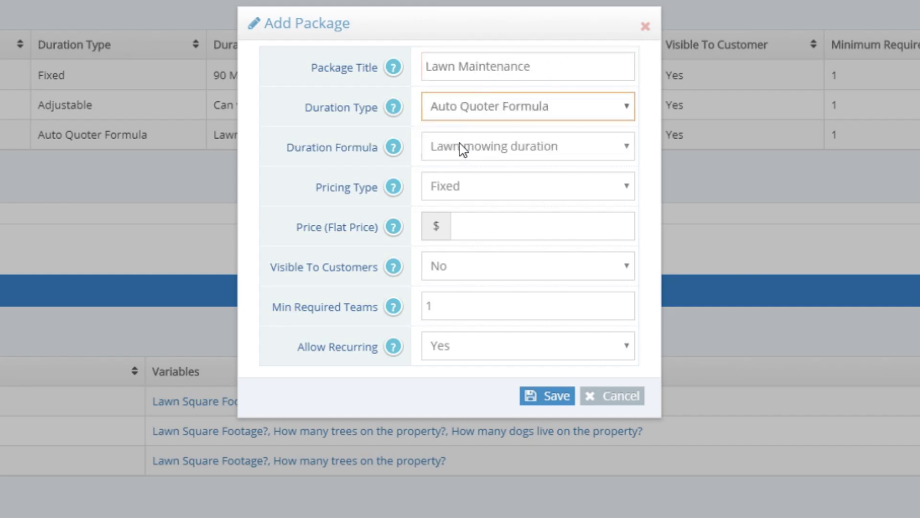
click(513, 148)
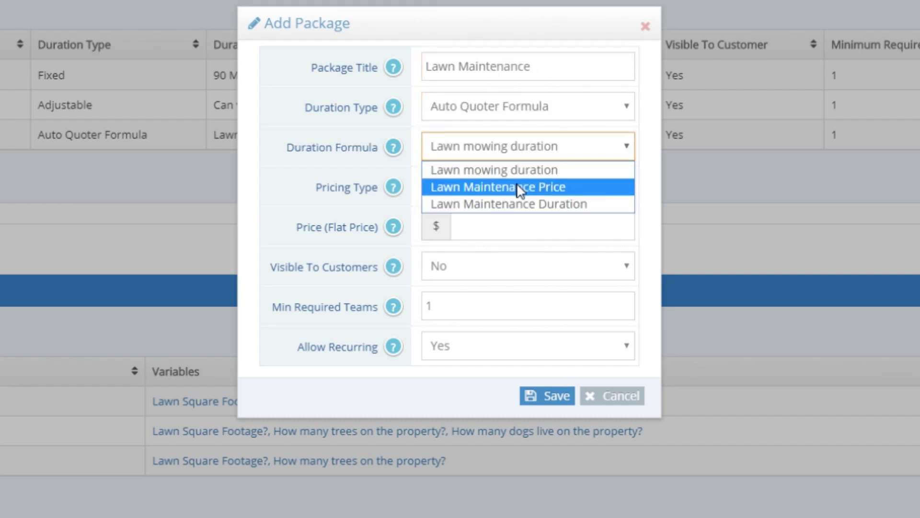
click(527, 205)
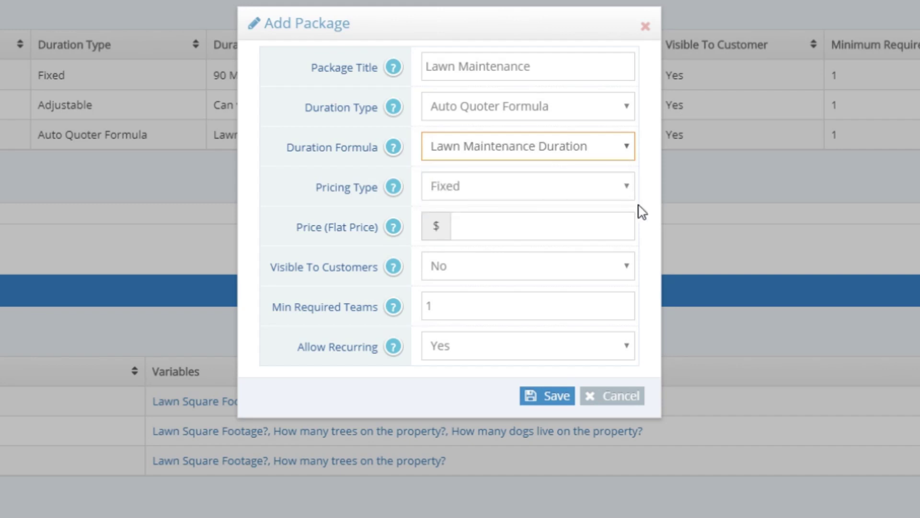
Set the package's pricing type to Auto Quoter Formula and choose Lawn Maintenance Price as the price formula.
click(480, 189)
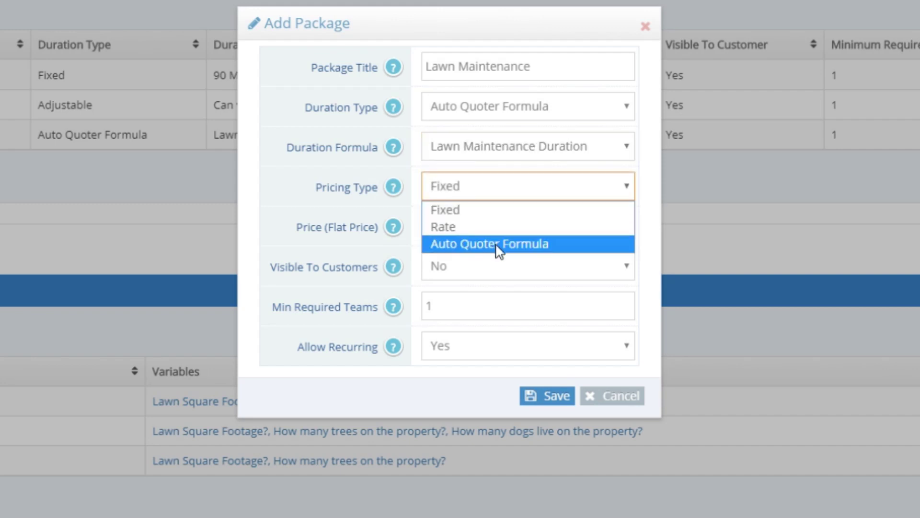
click(580, 246)
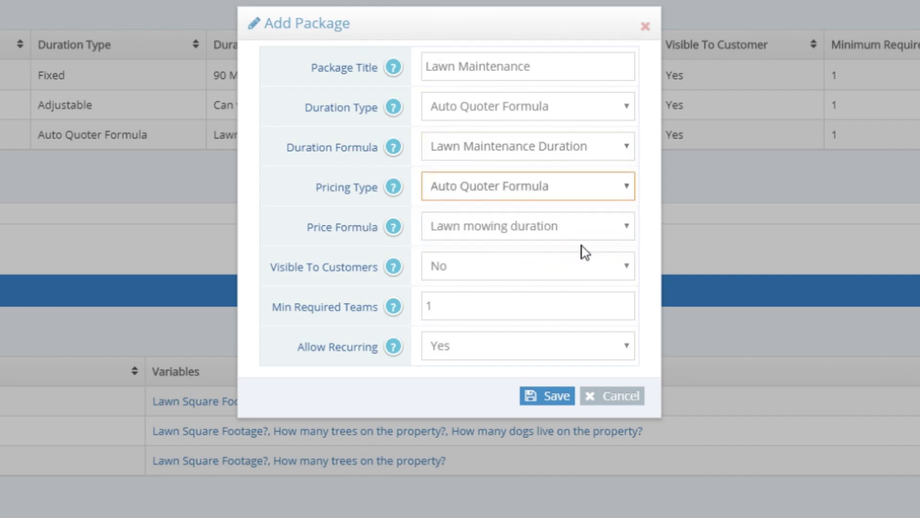
click(531, 231)
click(543, 267)
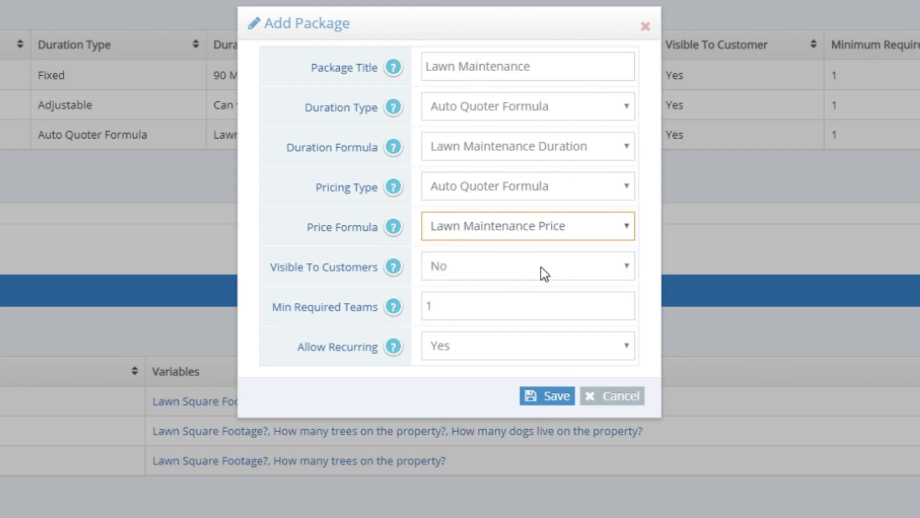
Make the package visible to customers and describe it as combined lawn, shrub and tree maintenance for health and appearance, recommended at minimum once every 2 months.
click(509, 273)
click(502, 289)
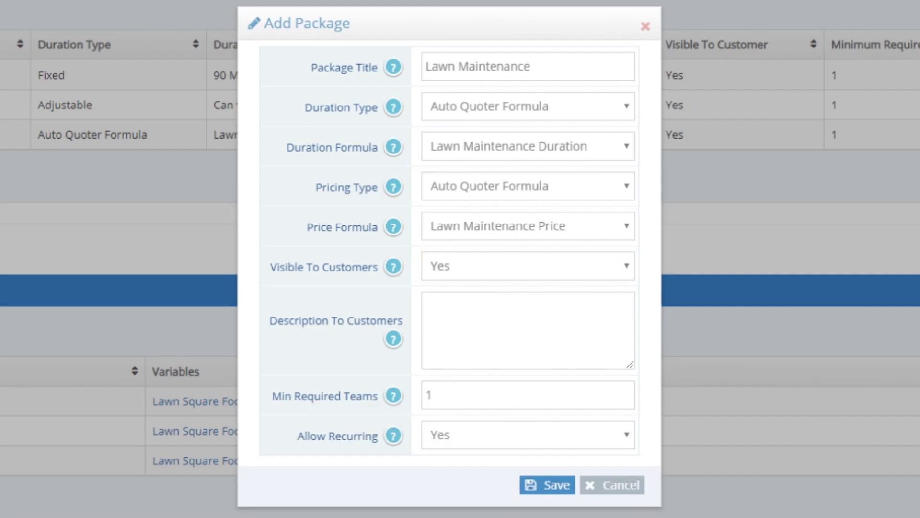
click(471, 309)
text(Our la)
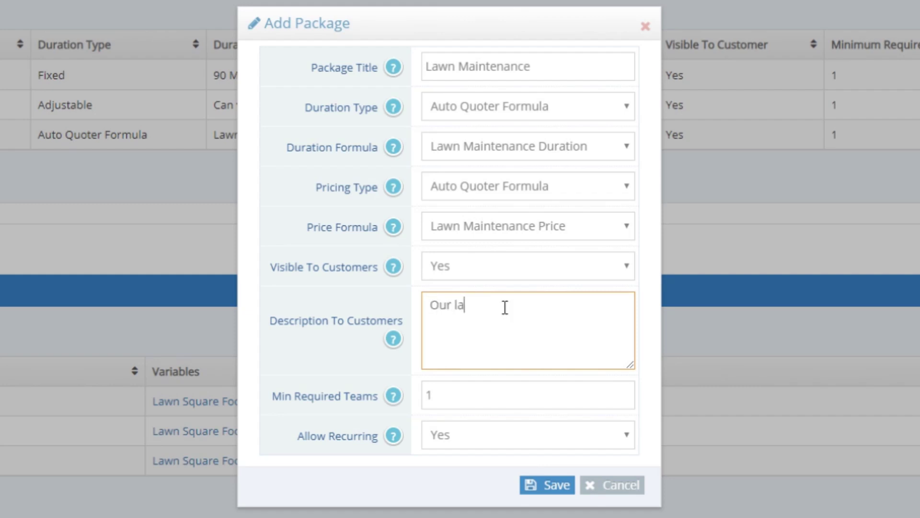
text(wn maintenance package combines several imp)
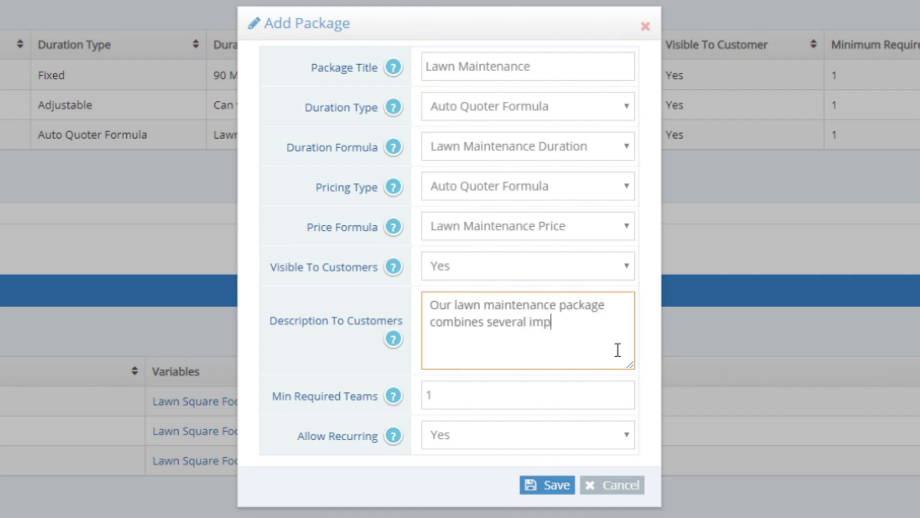
text(ortant tasks with the goal of maintaining y)
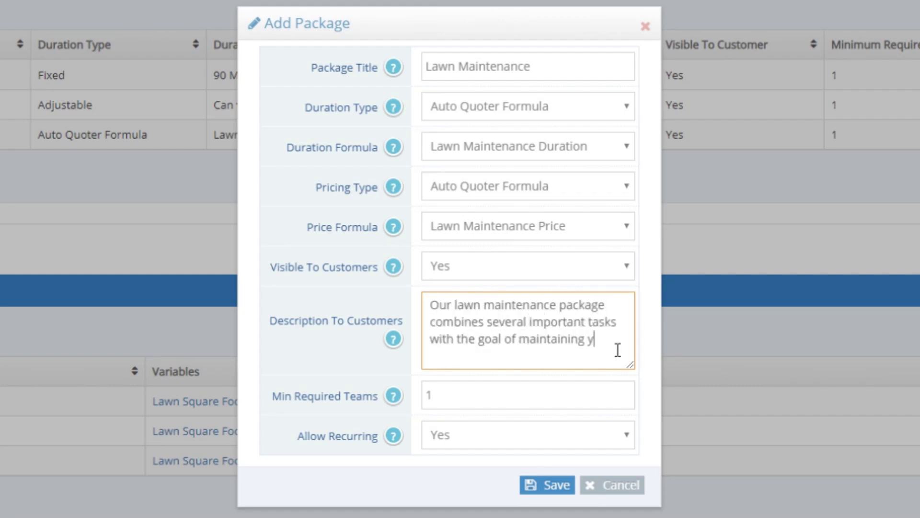
text(our lawn's health and appearance. Includin)
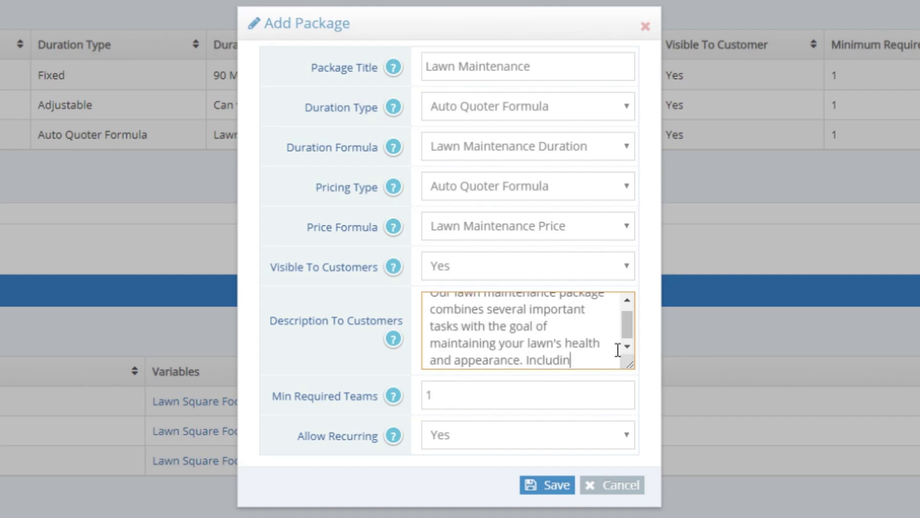
text(g shrub and tree maintenance along with la)
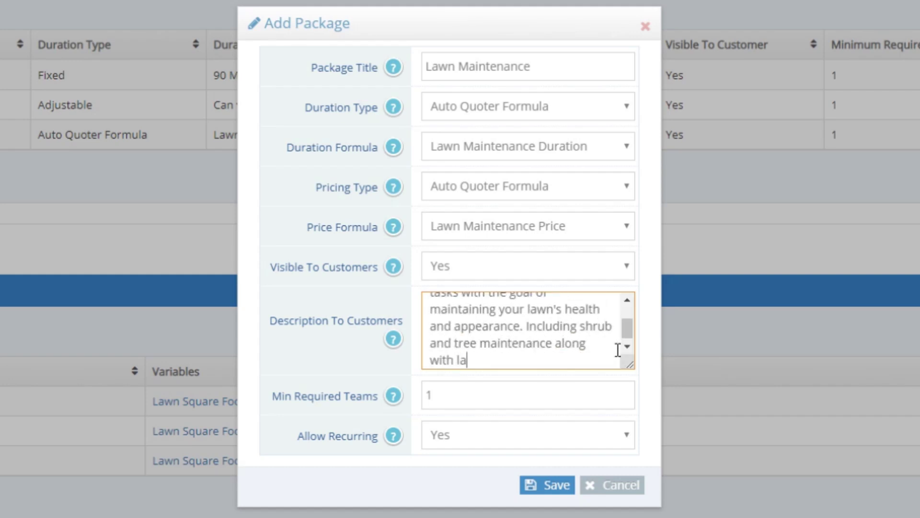
text(wn maintenance. Recommended at minimum onc)
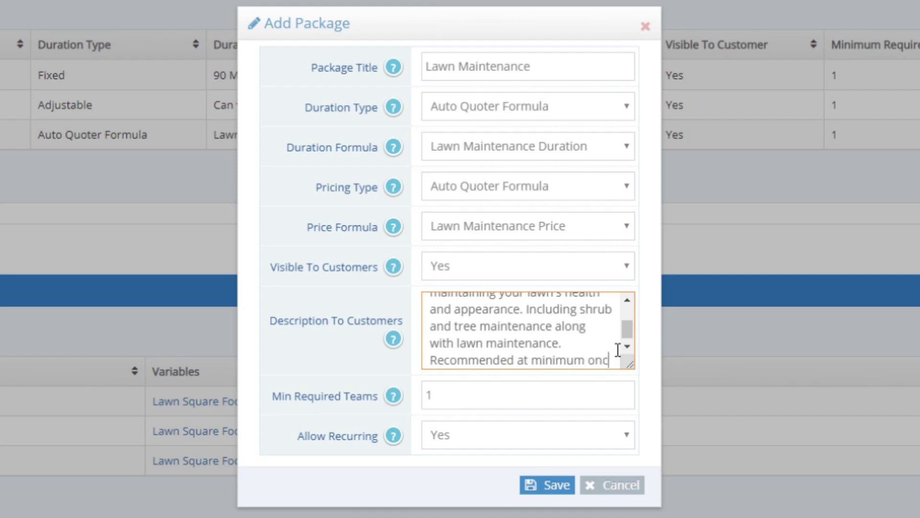
text(e every 2 months to maintain optimal lawn h)
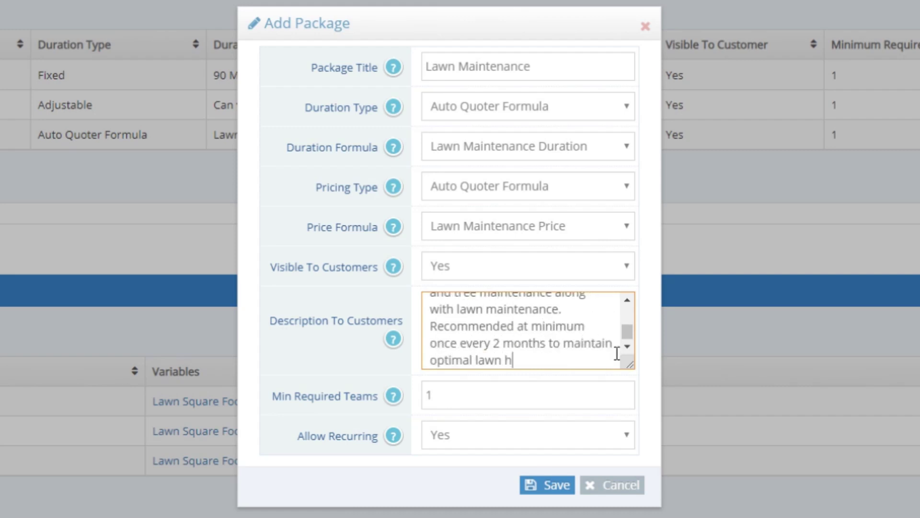
text(ealth and appearance.)
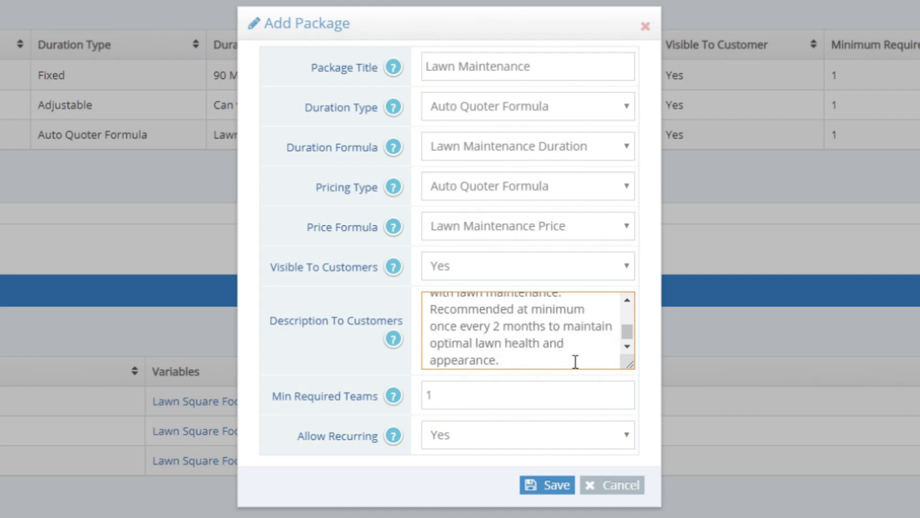
Keep the minimum required teams at 1, allow recurring bookings, and save the Lawn Maintenance package.
click(520, 399)
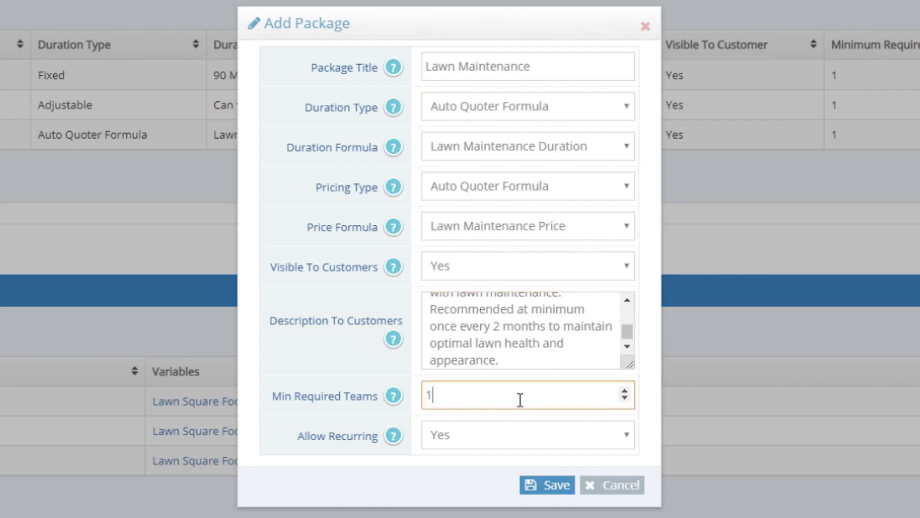
click(522, 435)
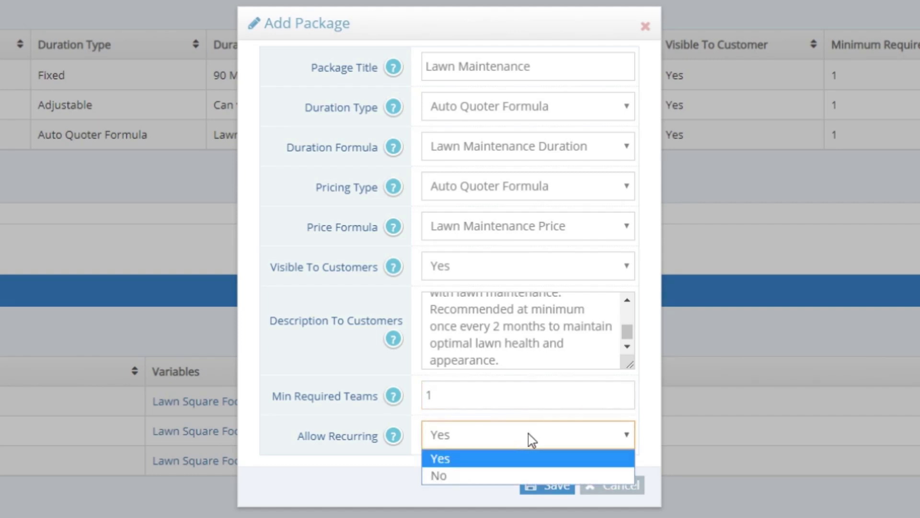
click(495, 459)
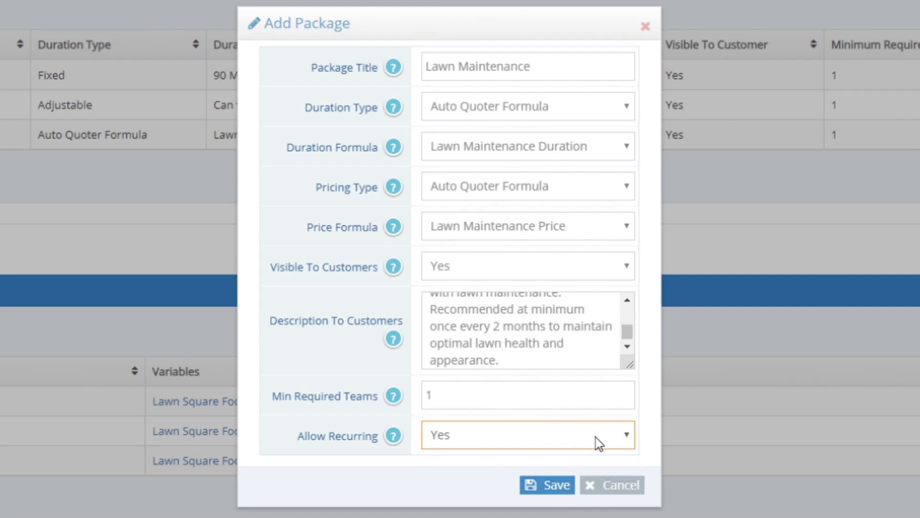
click(566, 489)
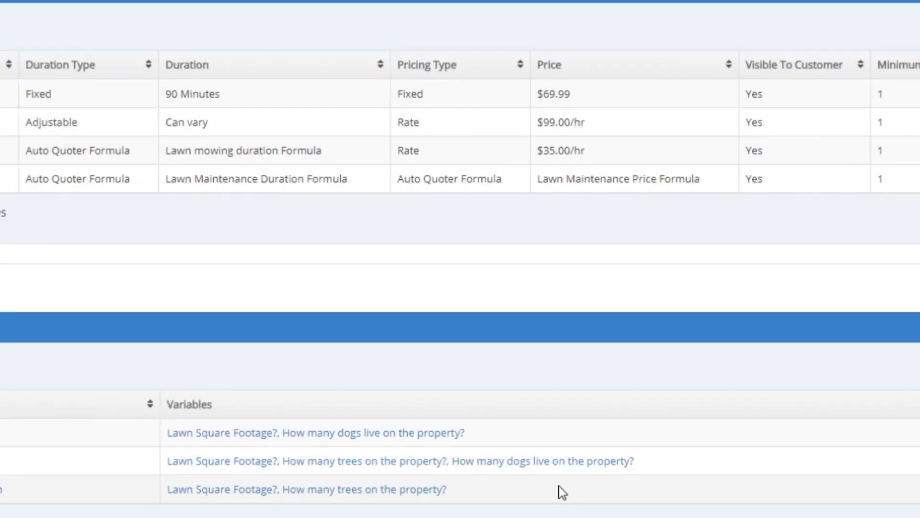